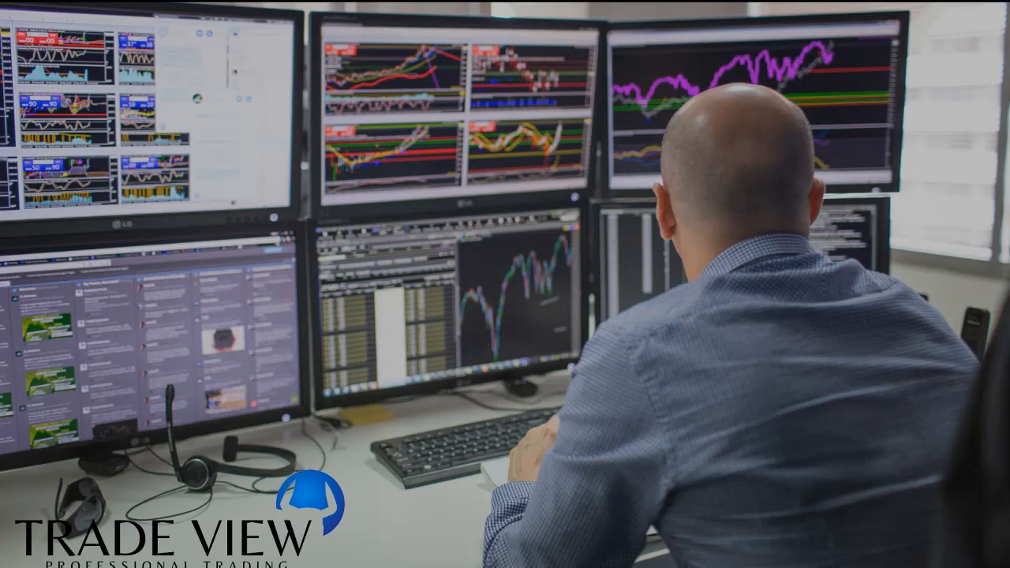
left_click(802, 256)
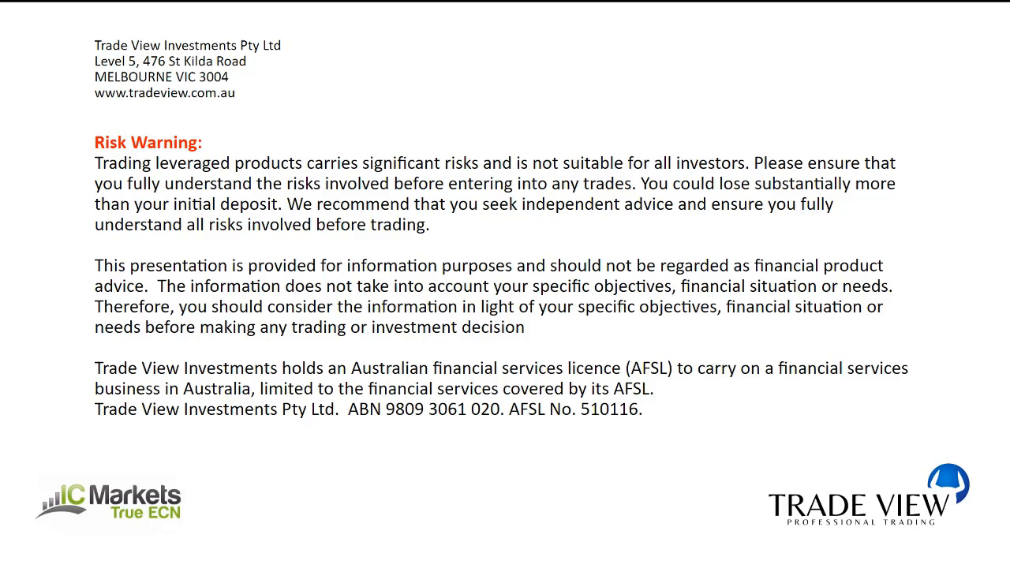
left_click(693, 305)
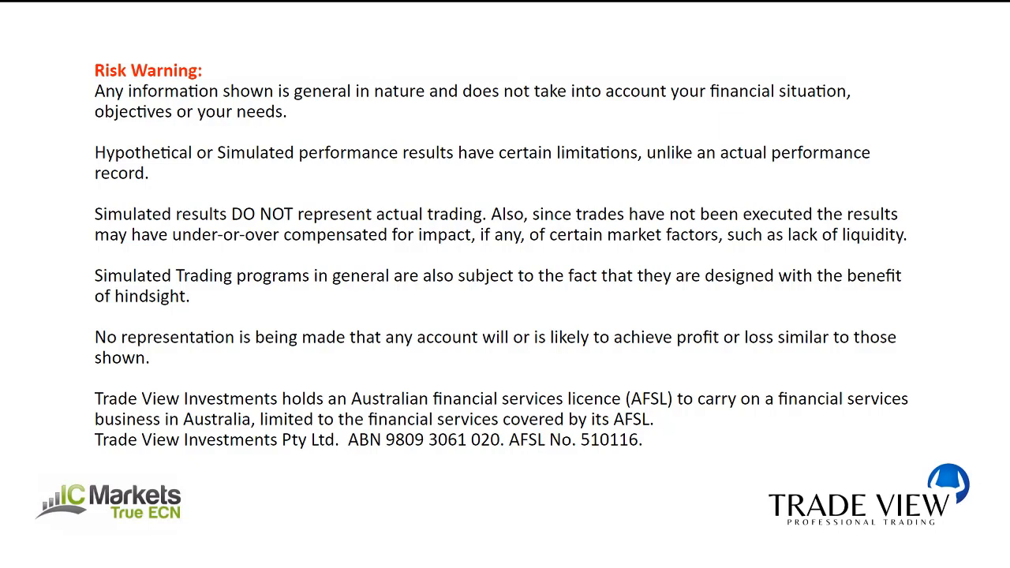
left_click(665, 253)
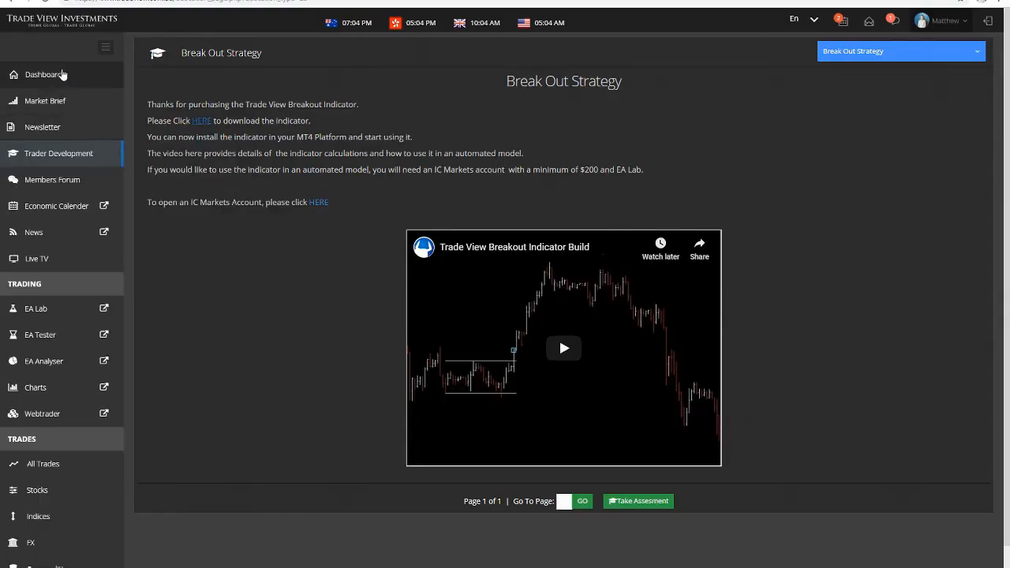
Return to the dashboard and open the Break Out Strategy page from the One Day Courses in Trader Development.
left_click(63, 75)
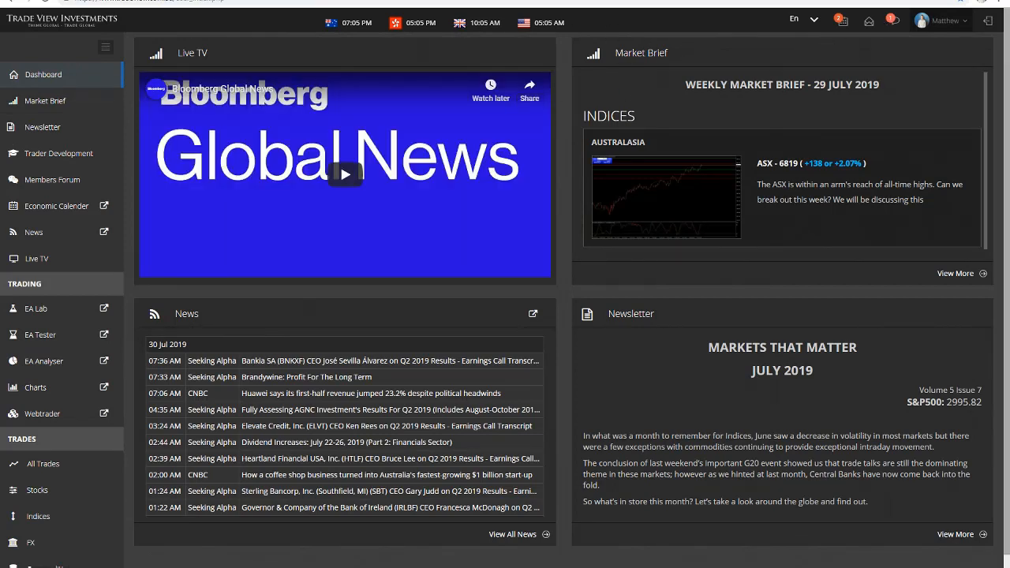
mouse_move(74, 161)
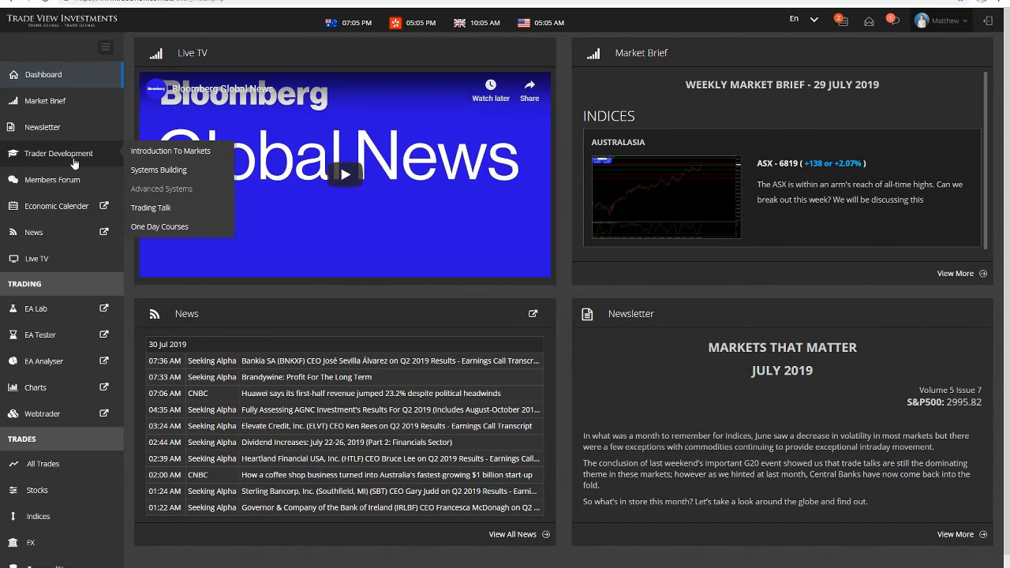
mouse_move(175, 231)
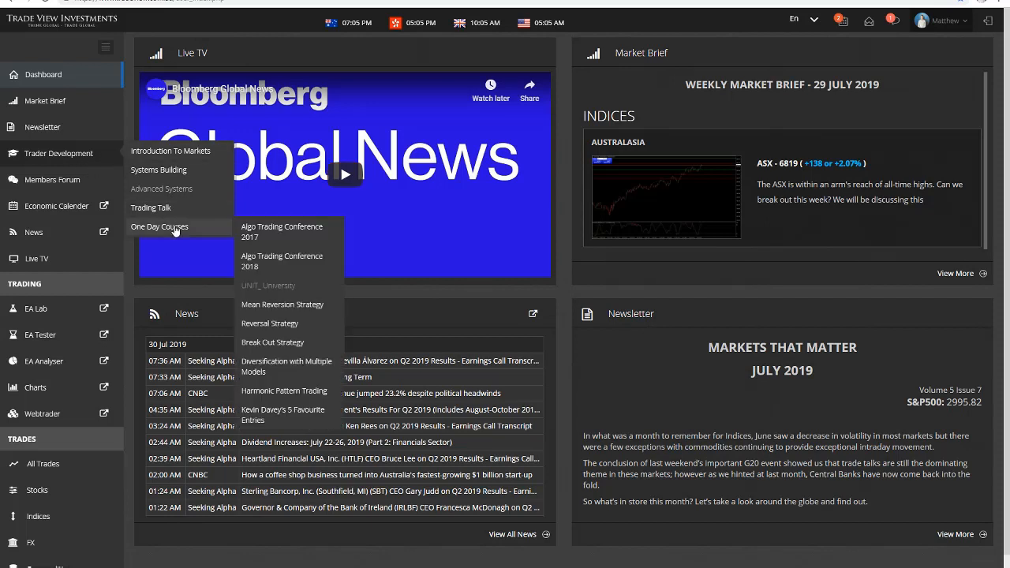
left_click(289, 347)
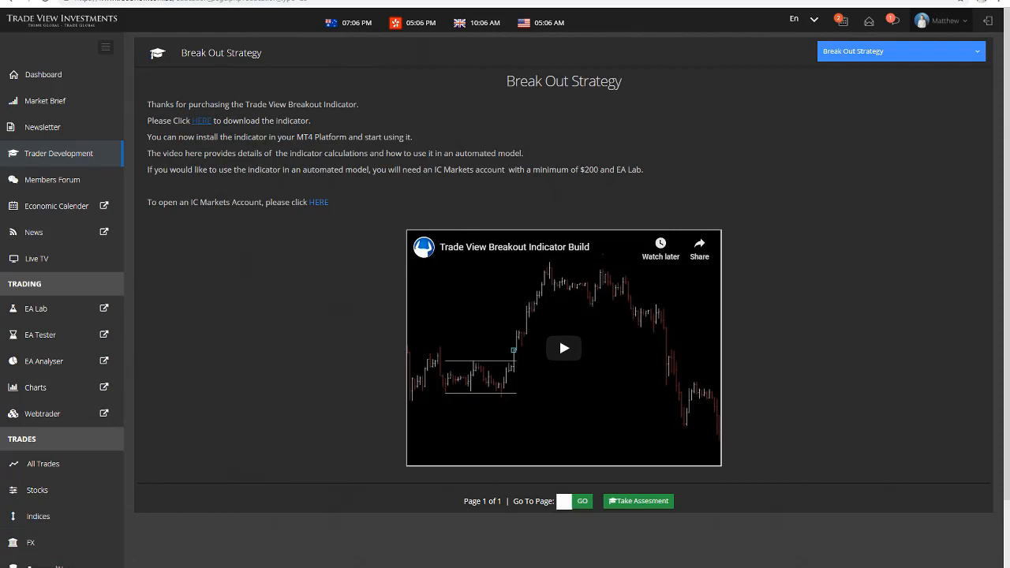
Show the downloaded TVI_Breakout.ex4 indicator in its folder and copy the file.
left_click(107, 566)
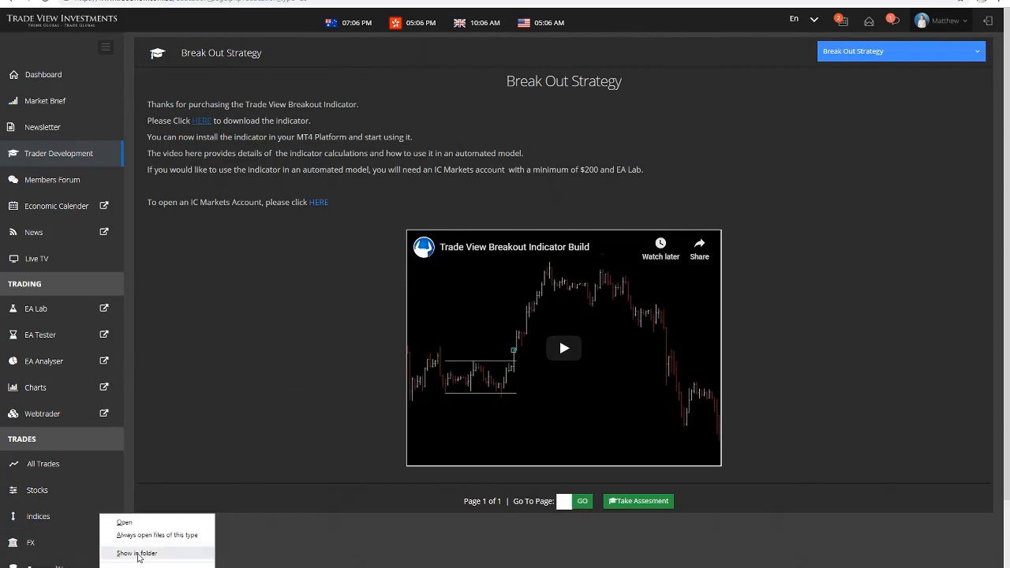
left_click(137, 554)
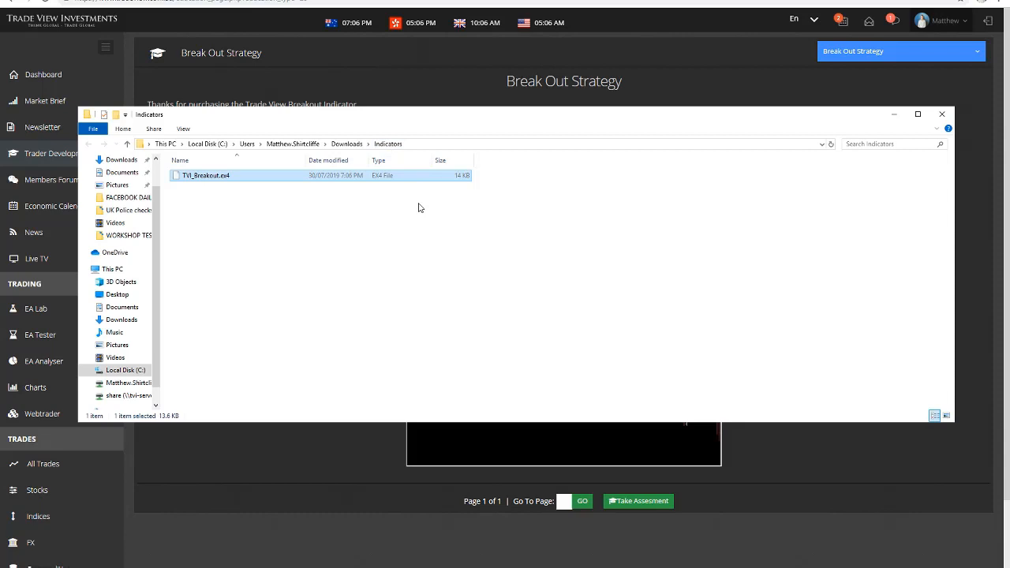
right_click(351, 175)
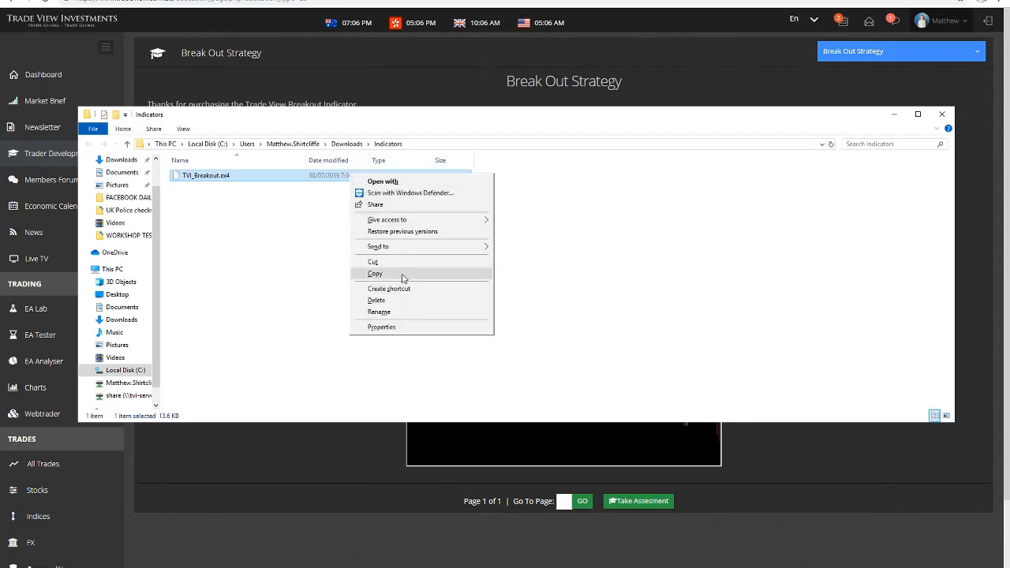
left_click(403, 274)
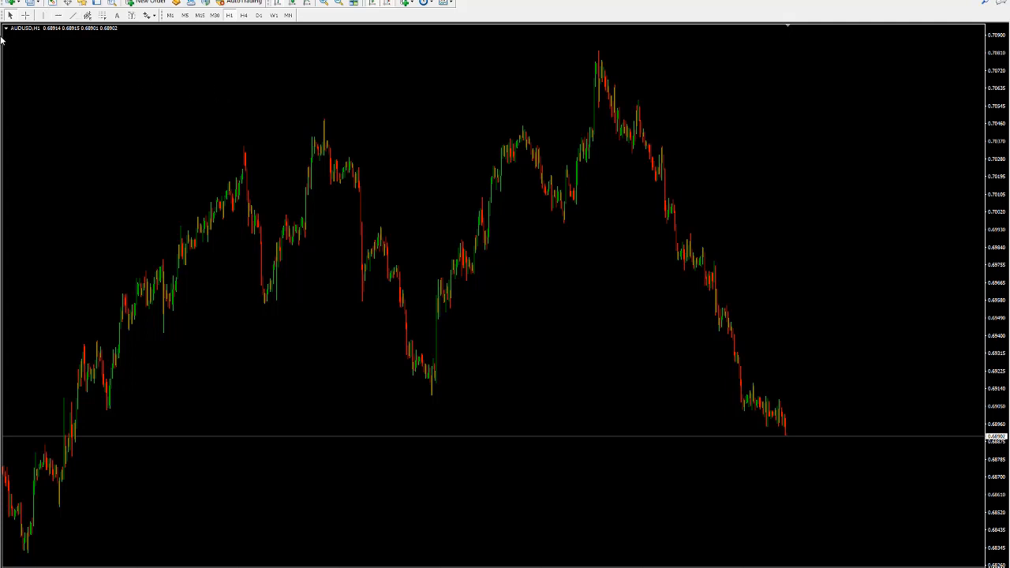
Switch to MetaTrader 4 and open the MQL4 Indicators folder within its data folder.
left_click(19, 1)
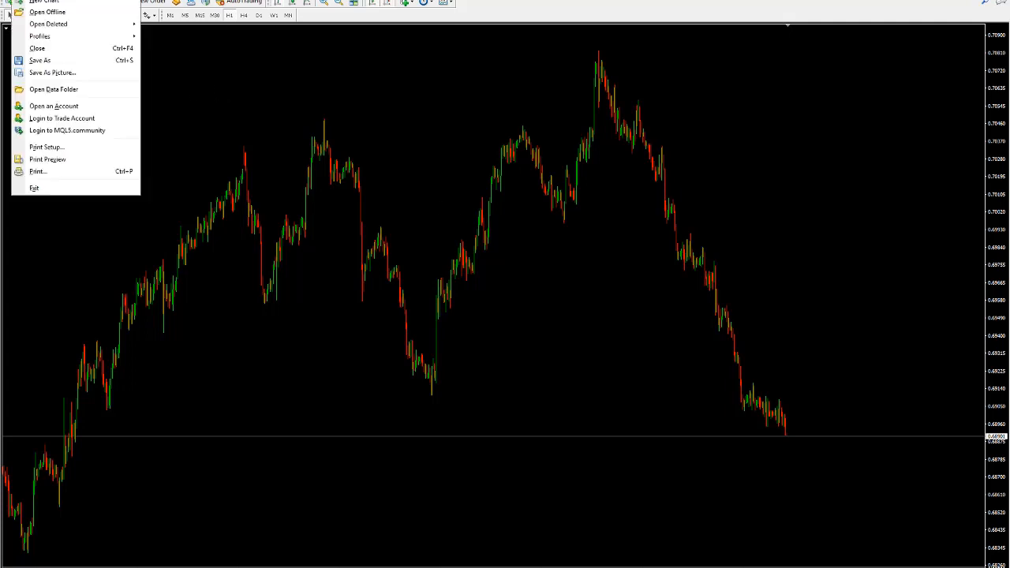
left_click(79, 89)
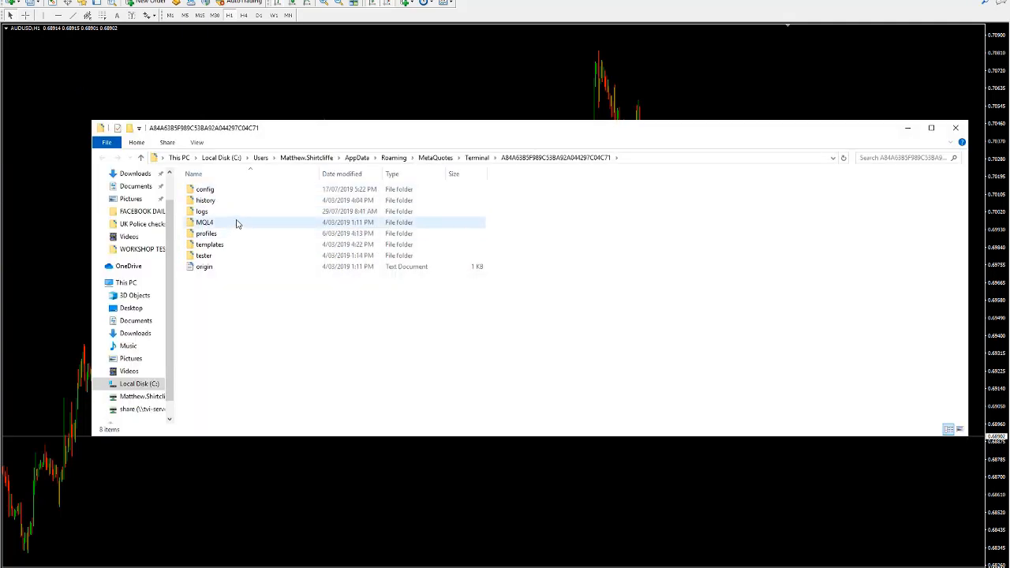
left_click_drag(298, 134, 279, 106)
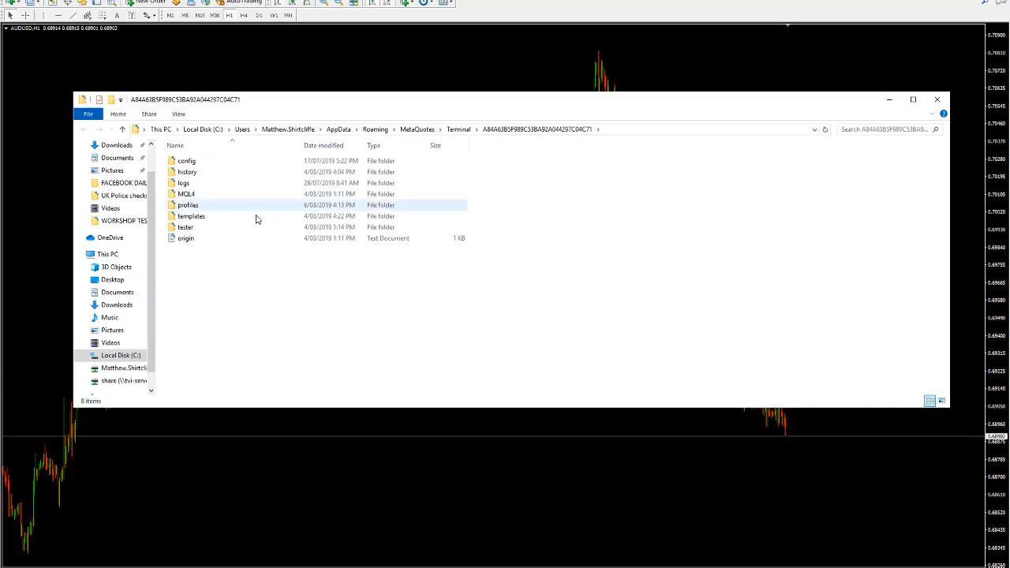
double_click(209, 196)
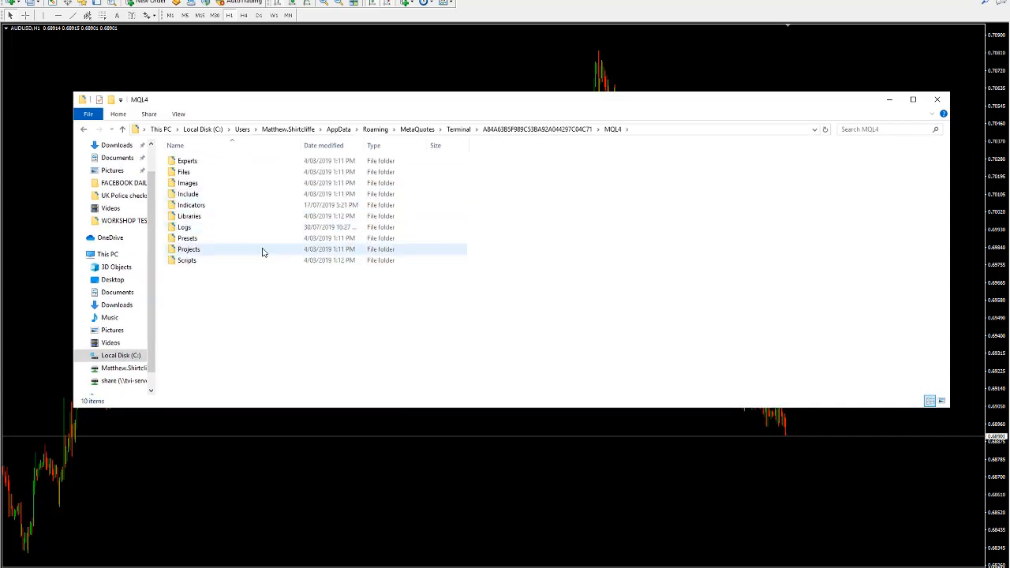
double_click(228, 205)
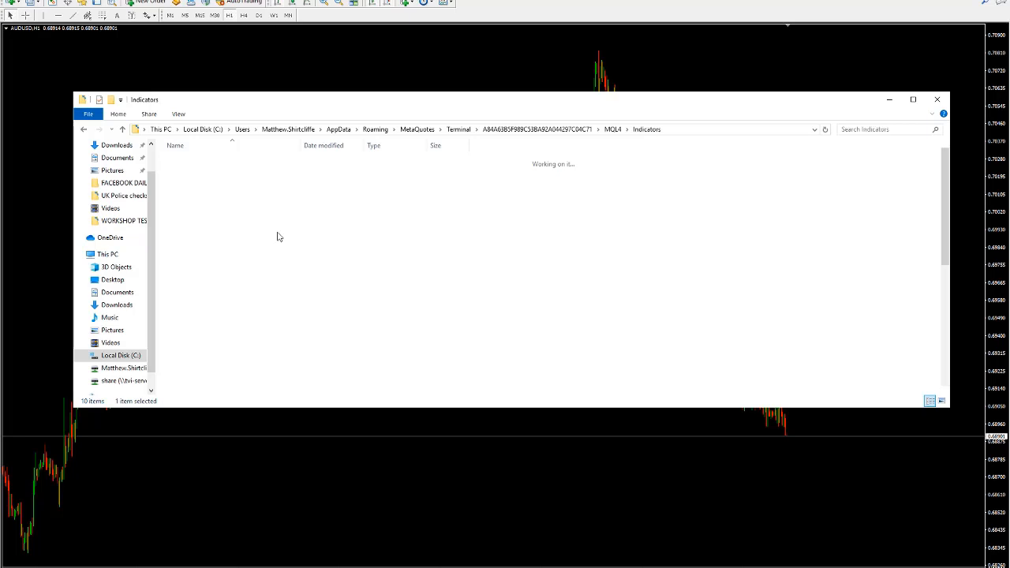
Paste TVI_Breakout.ex4 into the Indicators folder and close the folder window.
right_click(669, 261)
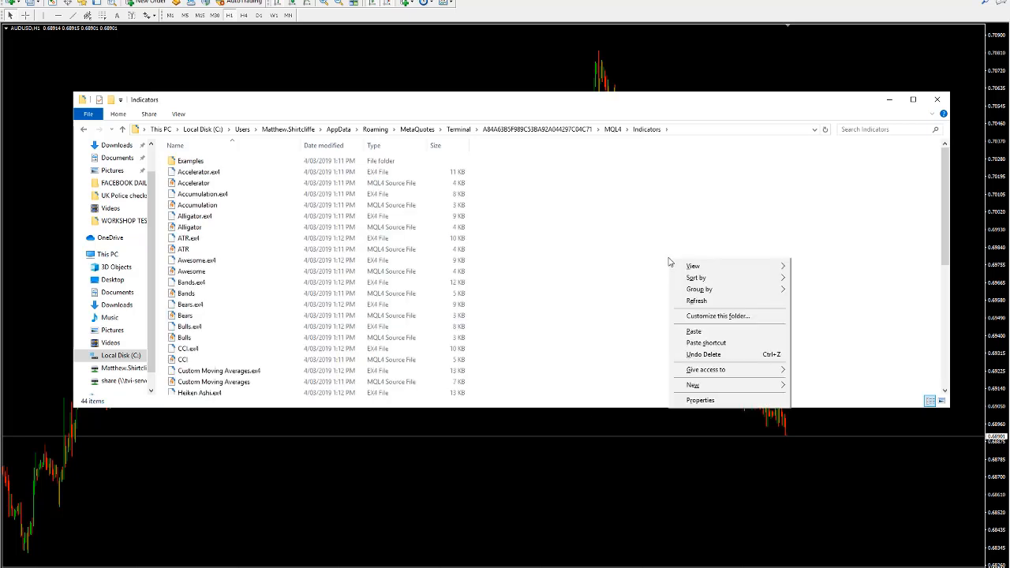
left_click(695, 332)
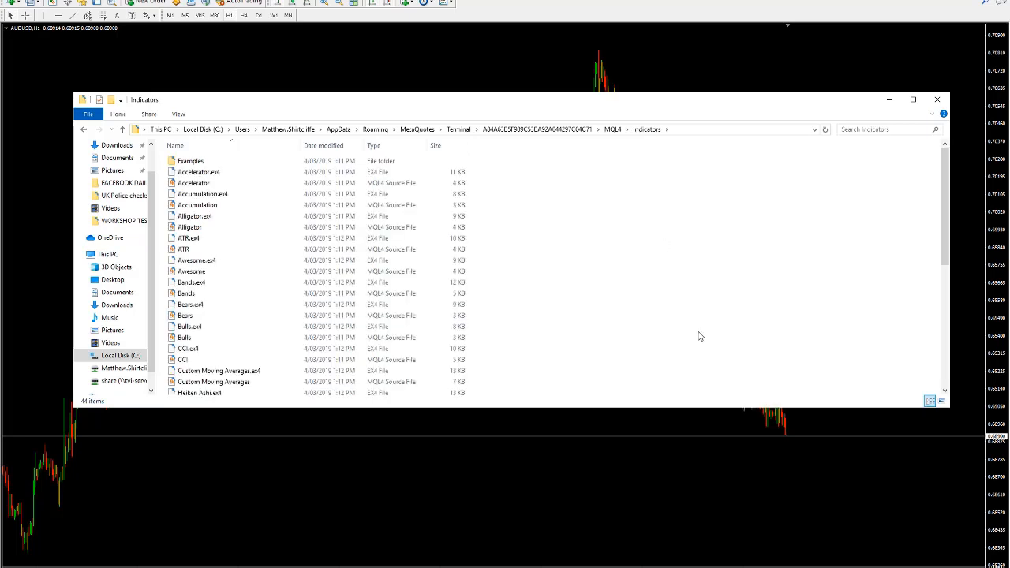
left_click(542, 338)
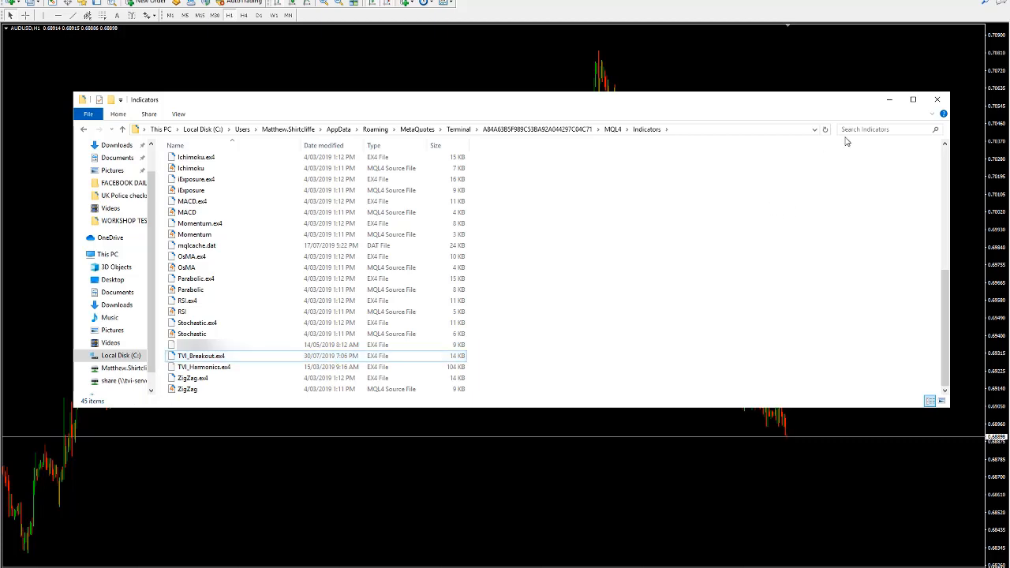
left_click(937, 99)
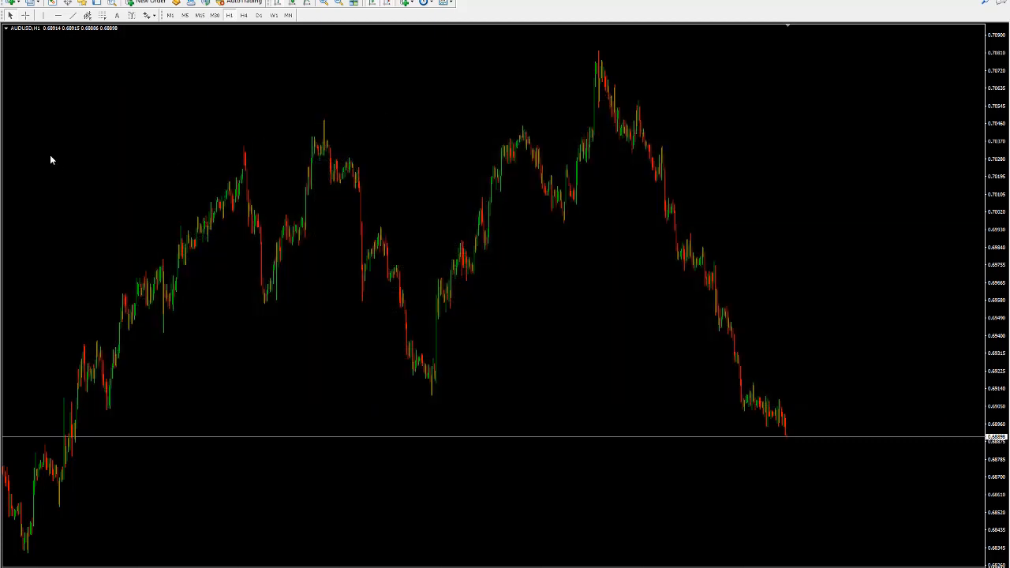
Show the Navigator and refresh its list of indicators.
left_click(82, 3)
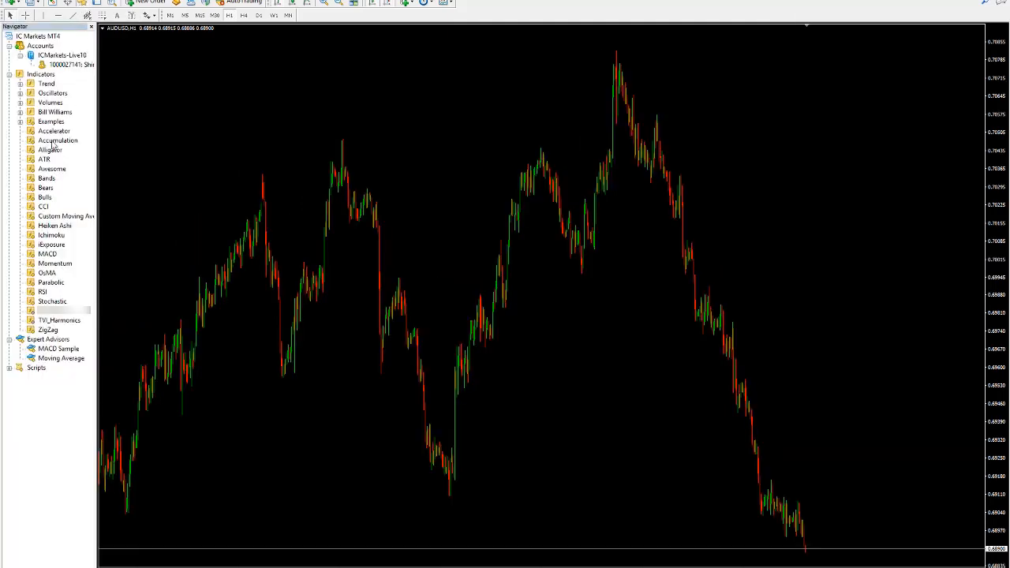
left_click(41, 74)
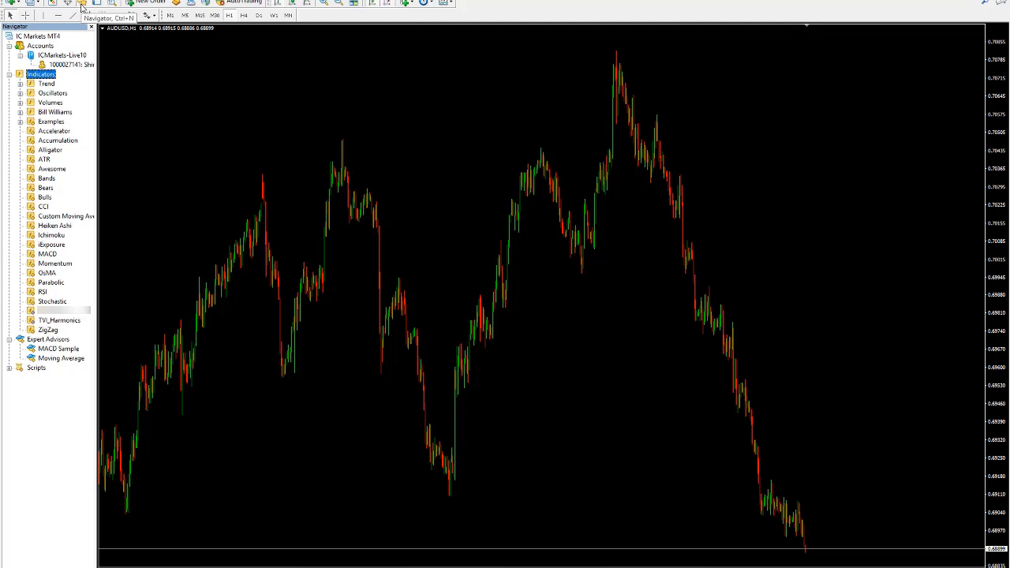
right_click(41, 76)
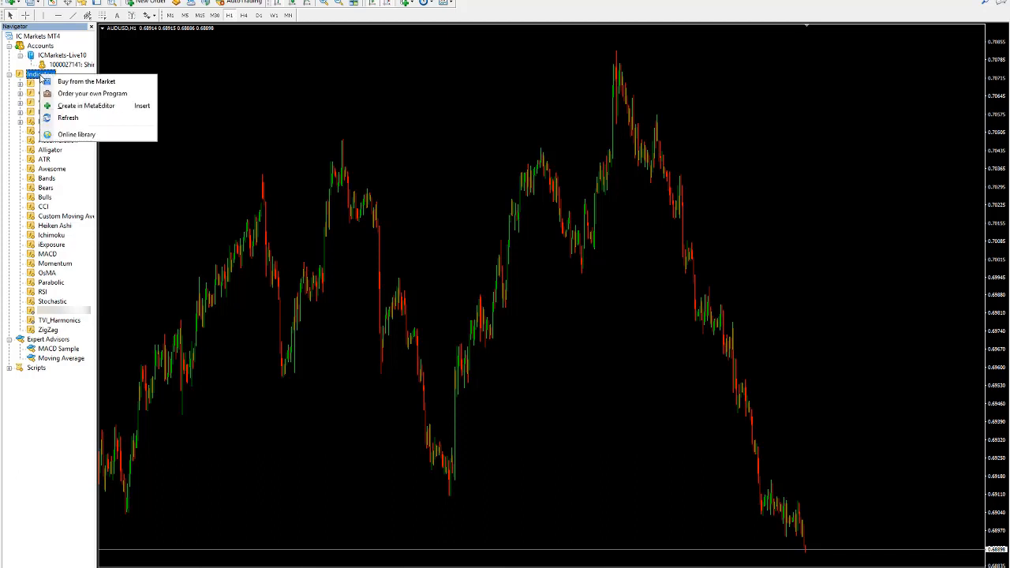
left_click(73, 118)
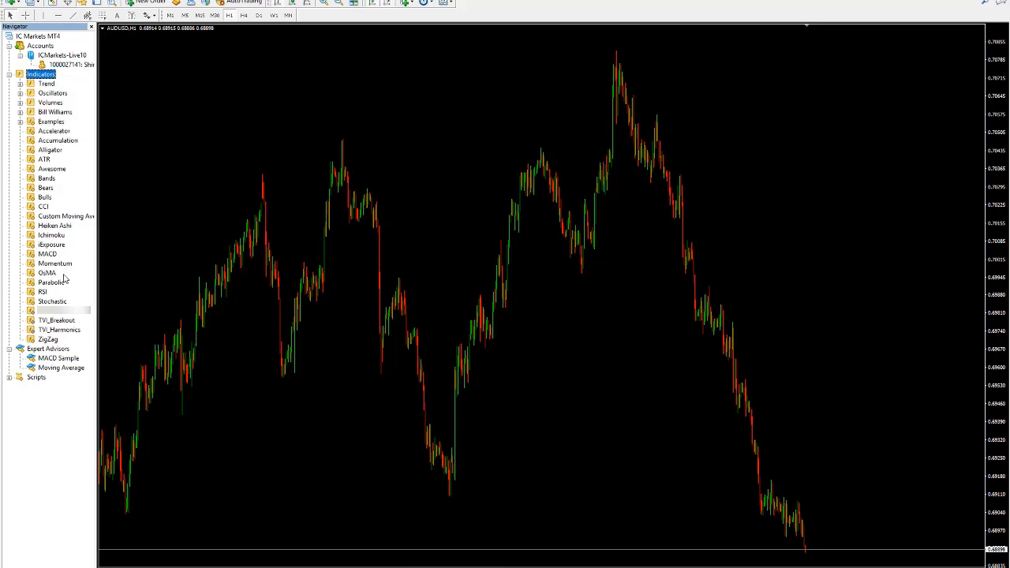
Add the TVI_Breakout custom indicator to the AUDUSD H1 chart with its default settings.
left_click(50, 322)
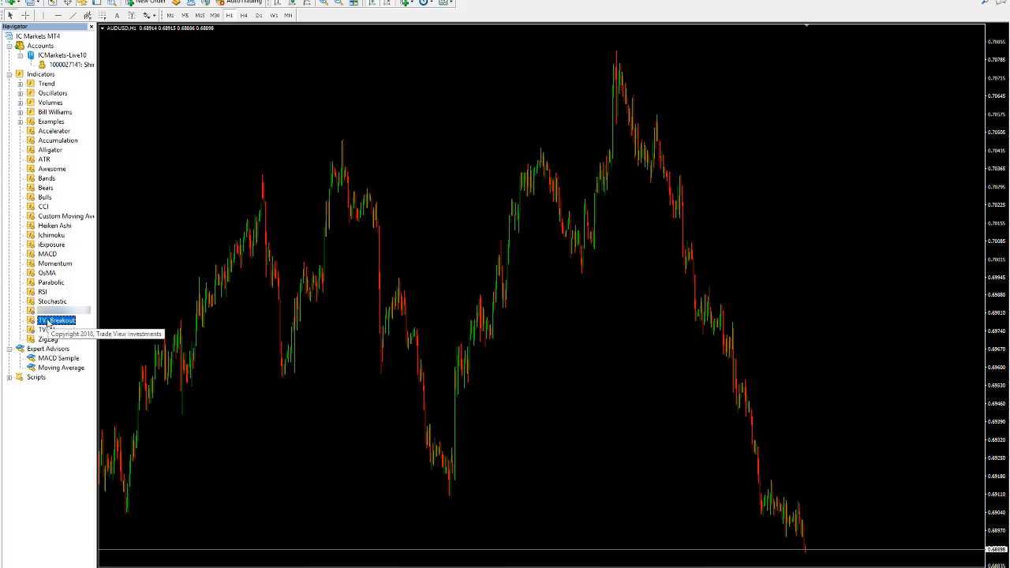
left_click_drag(48, 323, 489, 326)
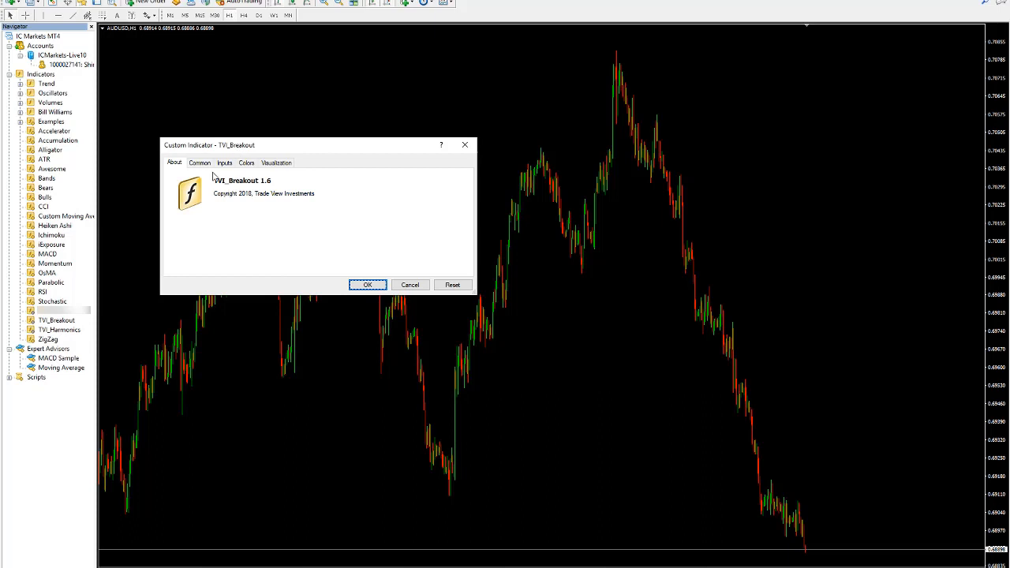
left_click_drag(248, 147, 366, 119)
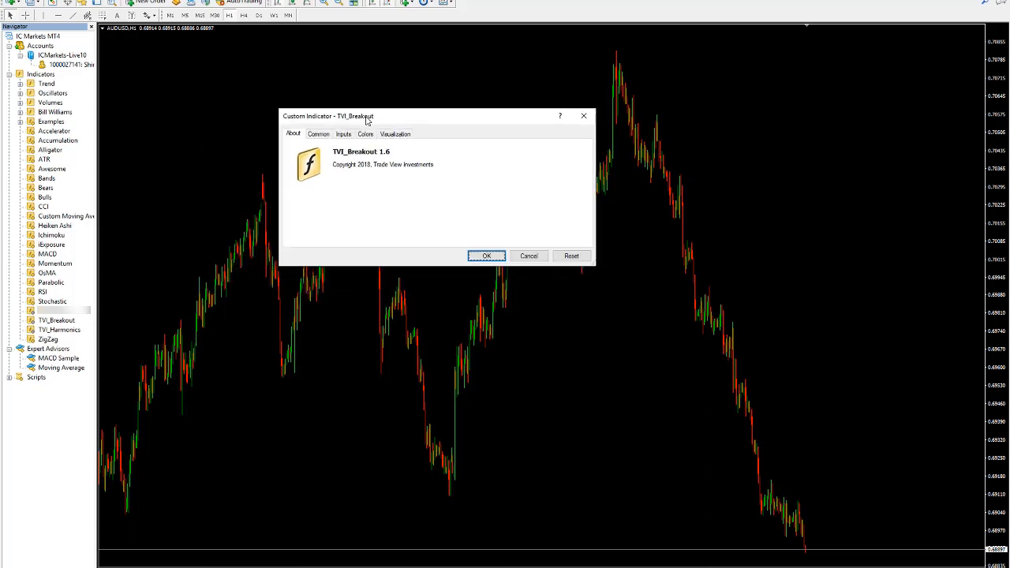
left_click(485, 255)
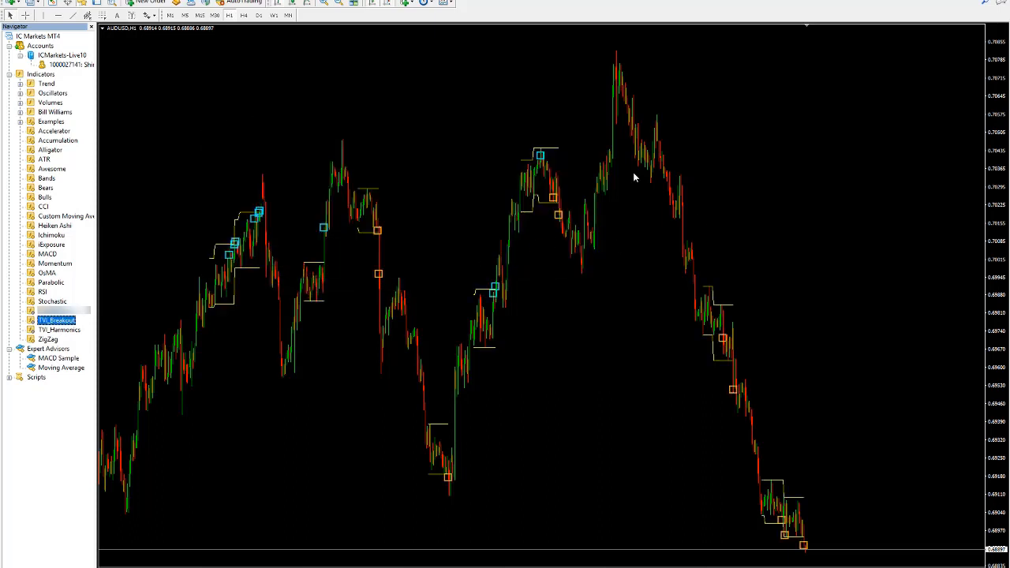
Examine the latest breakout signals and range lines on the AUDUSD H1 chart up close.
left_click(324, 2)
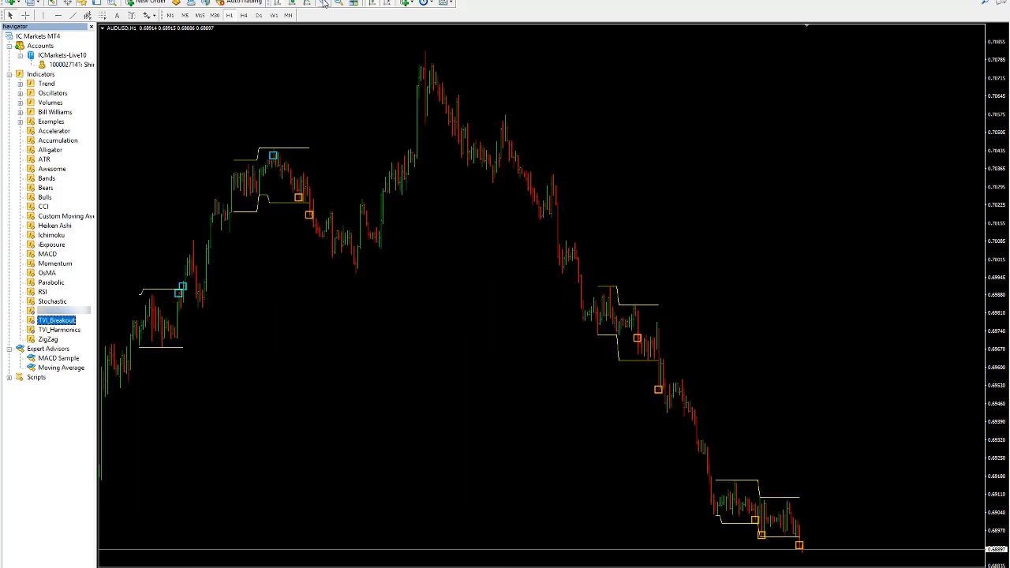
left_click(324, 2)
left_click(323, 2)
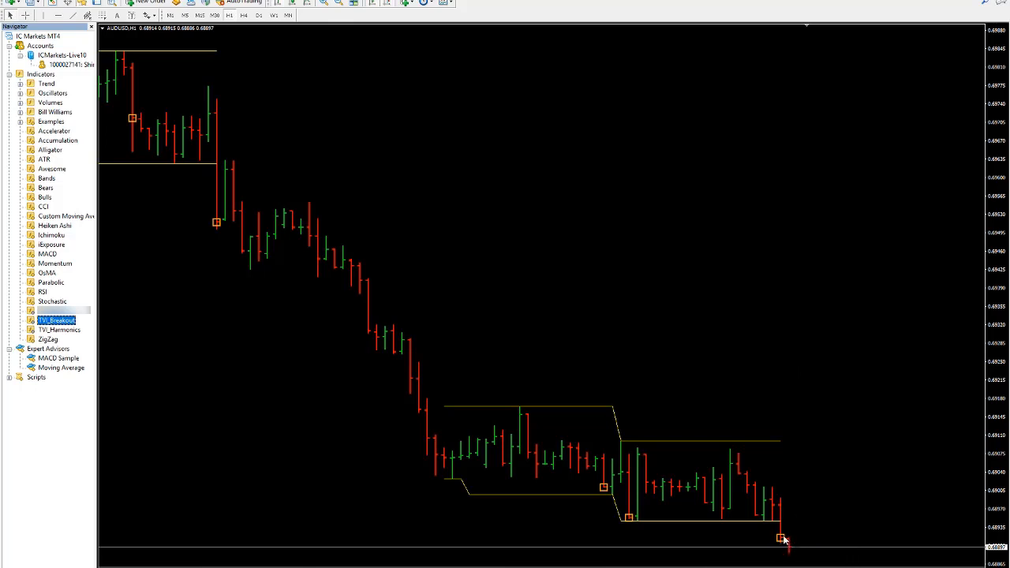
mouse_move(781, 540)
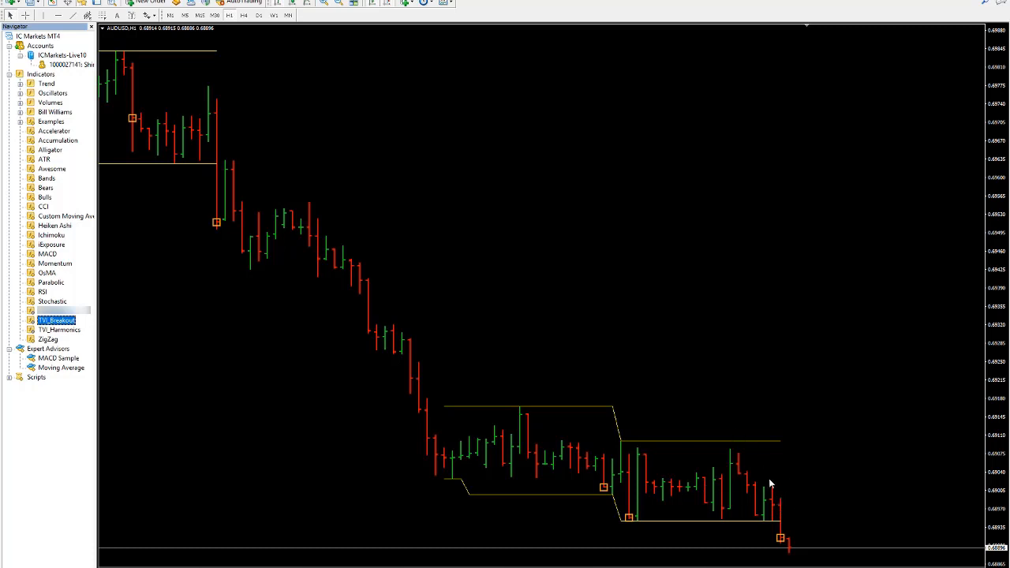
left_click(338, 4)
left_click(338, 4)
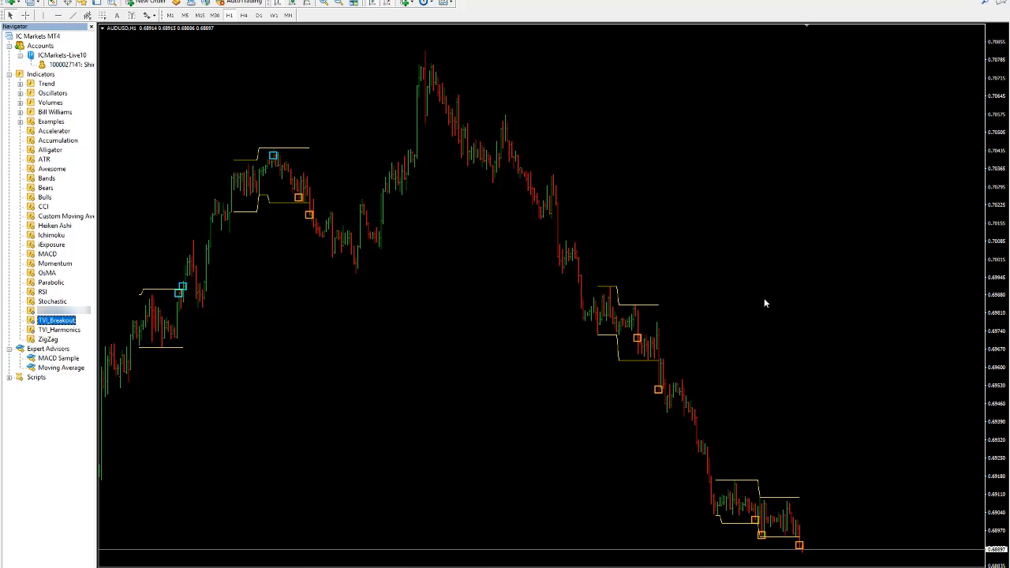
Review the Lookback, ATR Multiplier and ATR Period inputs of the TVI_Breakout indicator on the AUDUSD H1 chart without changing them.
right_click(644, 309)
left_click(670, 312)
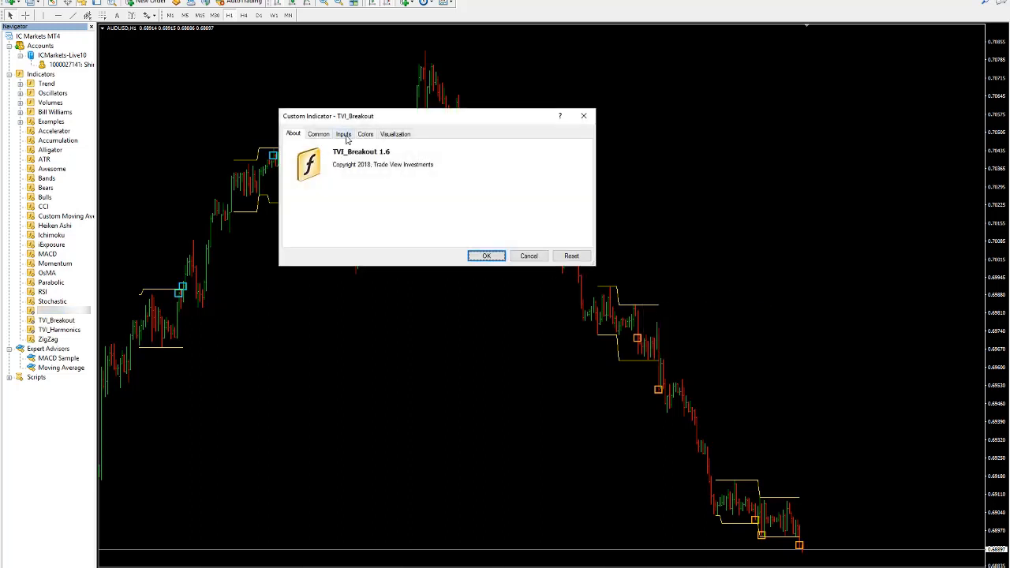
left_click(345, 136)
left_click(431, 164)
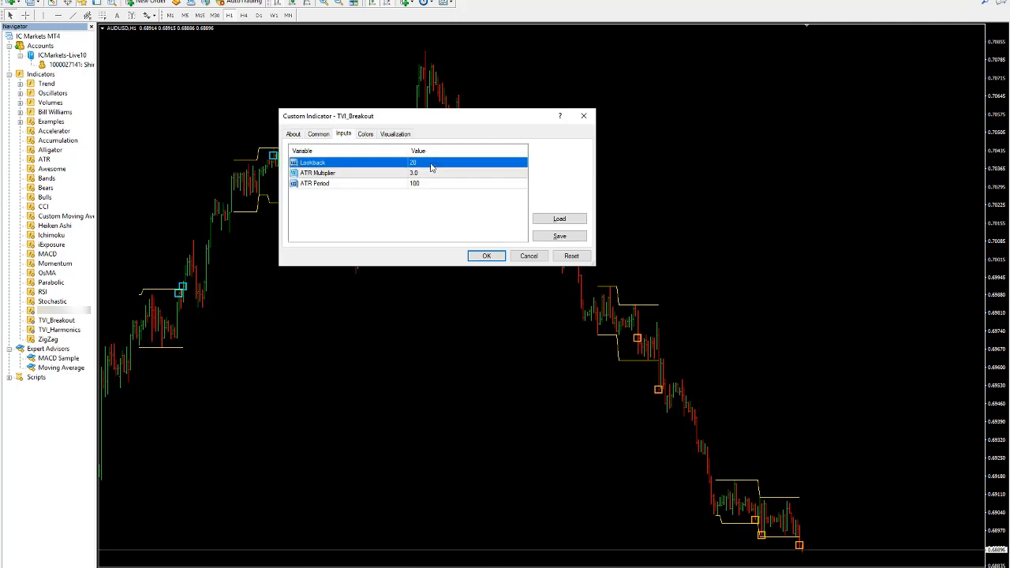
left_click(431, 164)
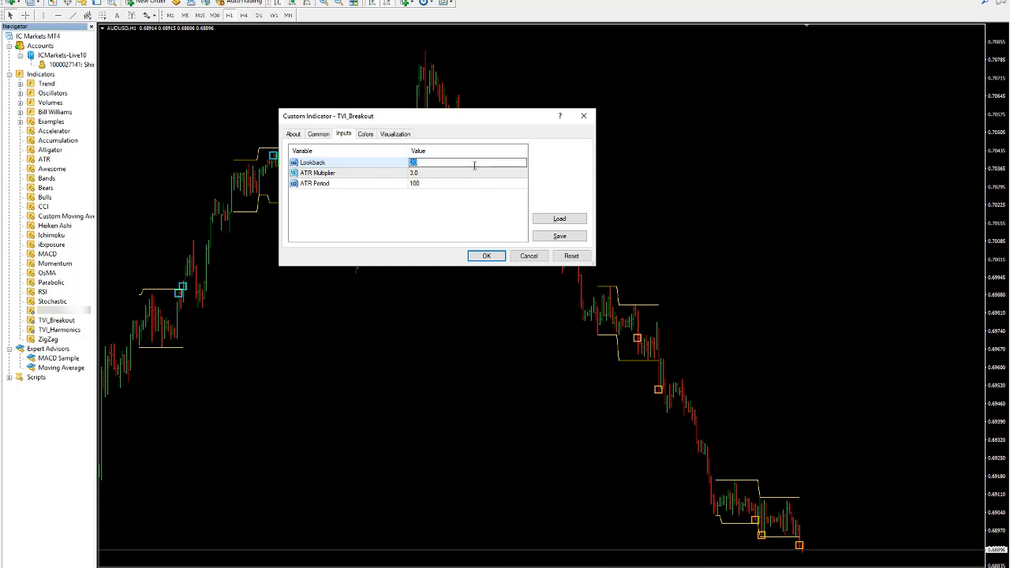
left_click(474, 185)
left_click(439, 171)
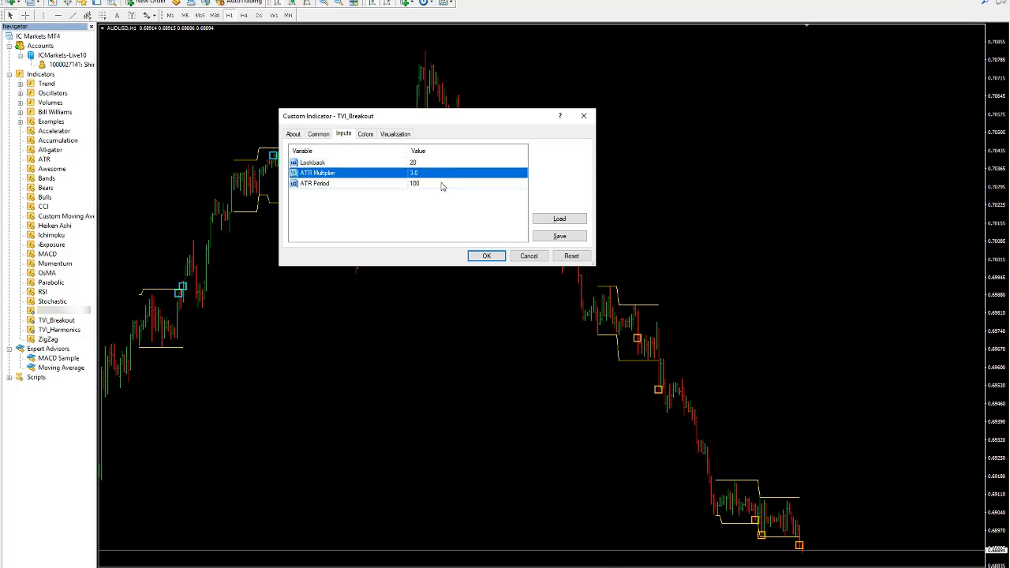
left_click(442, 186)
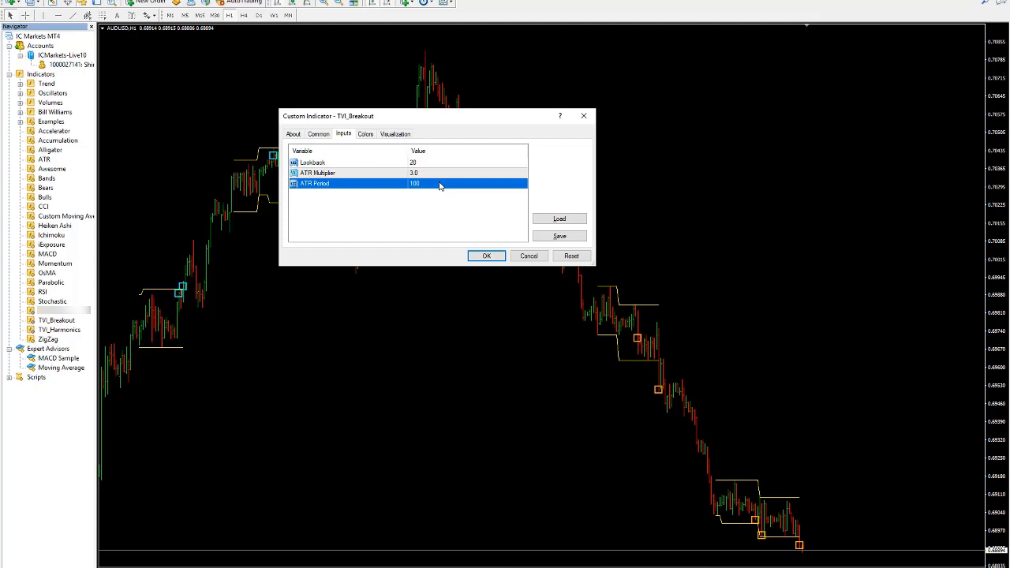
left_click(521, 256)
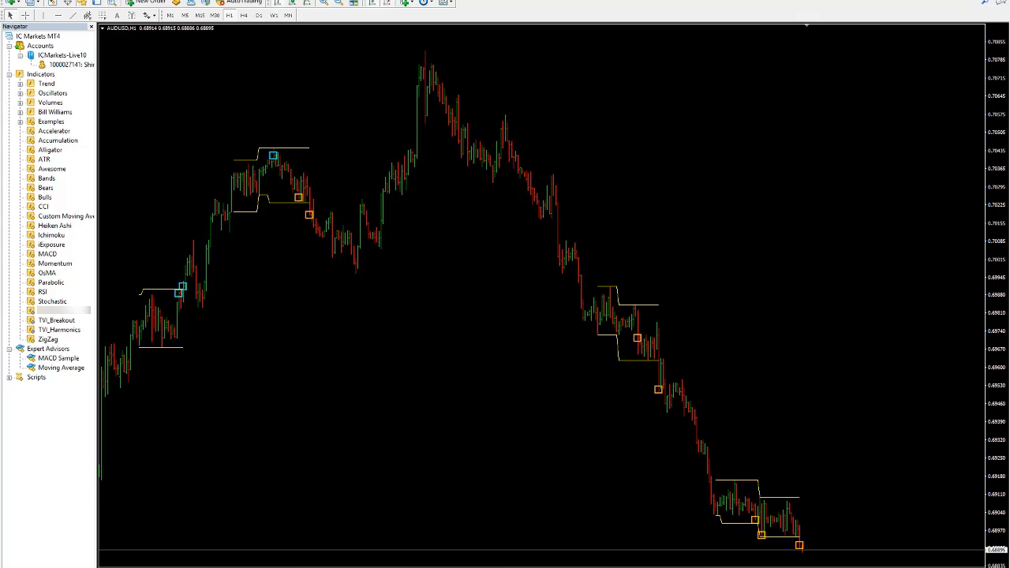
Switch to the Trade View Investments site in the browser and open the Harmonic Pattern Trading one-day course page.
key("alt+Tab")
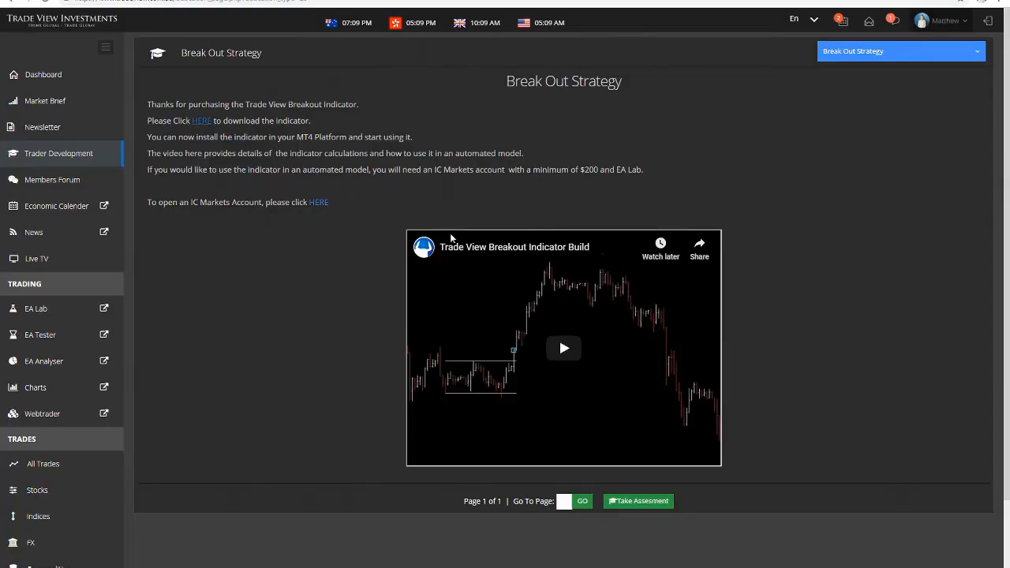
mouse_move(83, 152)
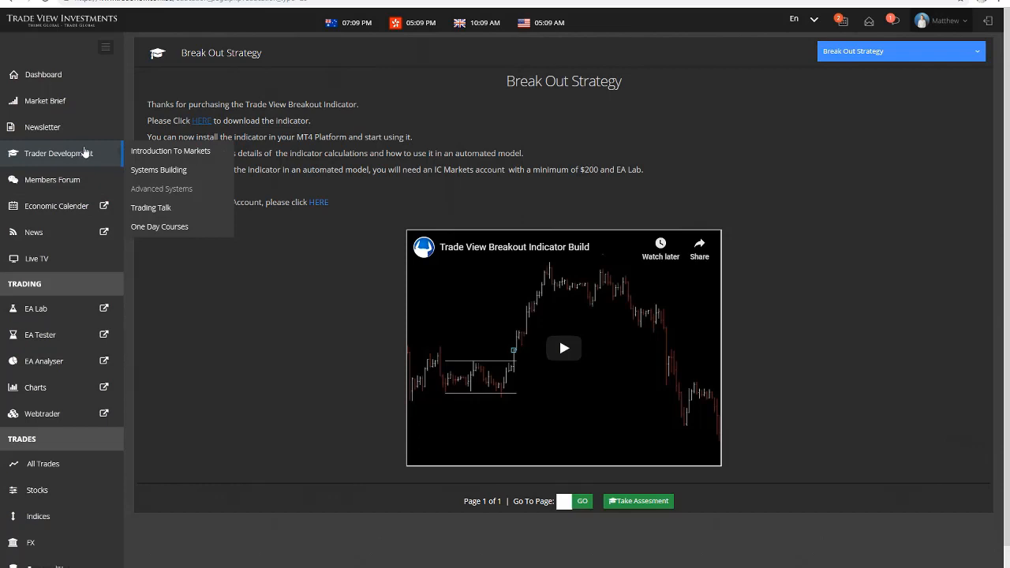
mouse_move(187, 230)
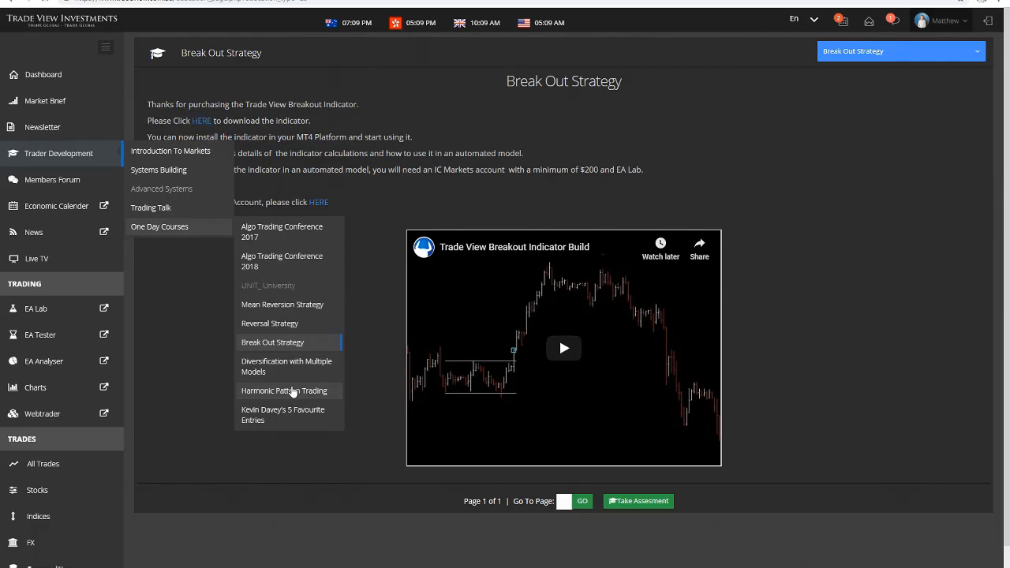
left_click(293, 392)
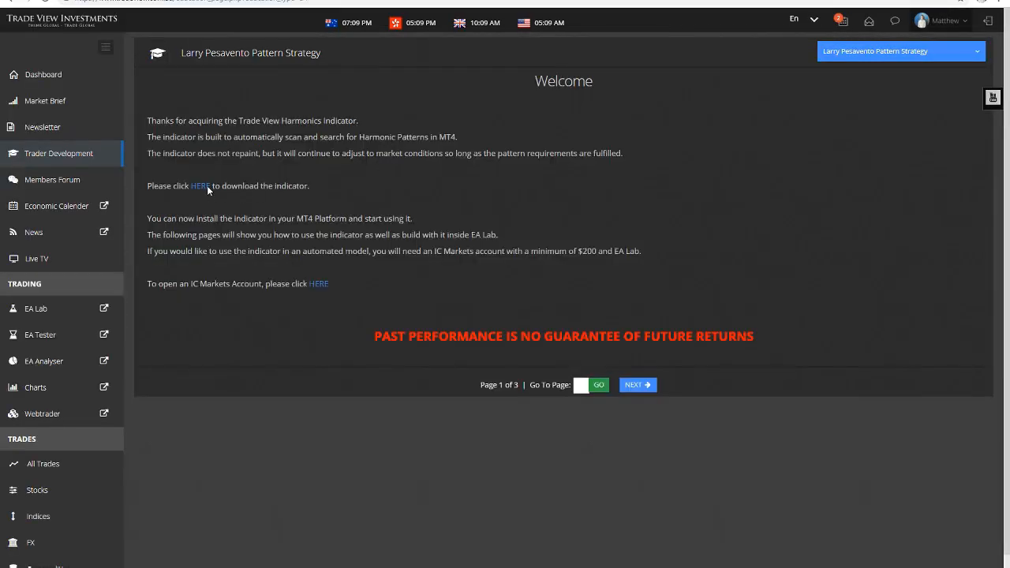
Download the harmonics indicator, copy TVI_Harmonics.ex4 from its download folder and close the folder window.
left_click(207, 185)
left_click(109, 567)
left_click(138, 553)
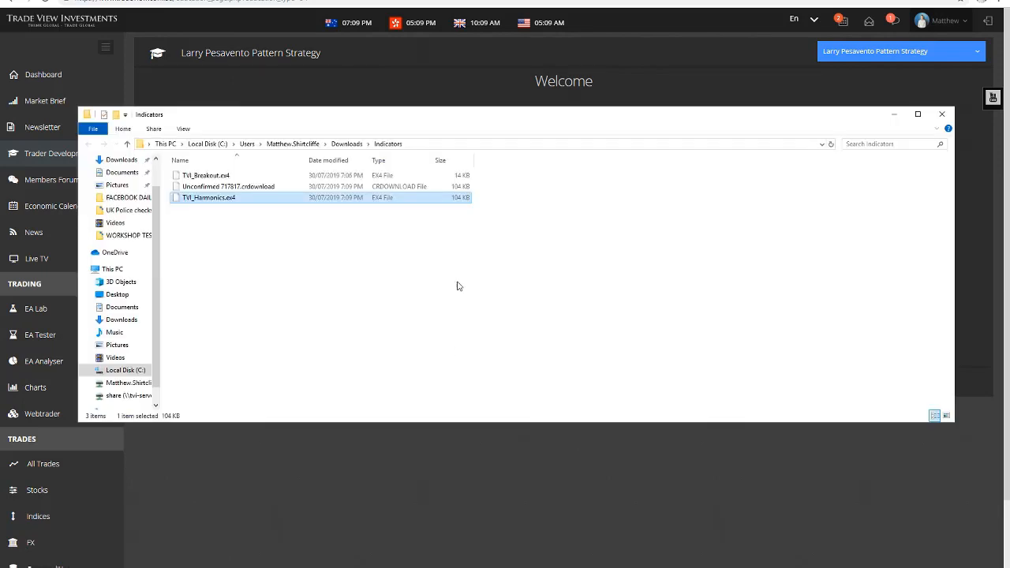
right_click(220, 200)
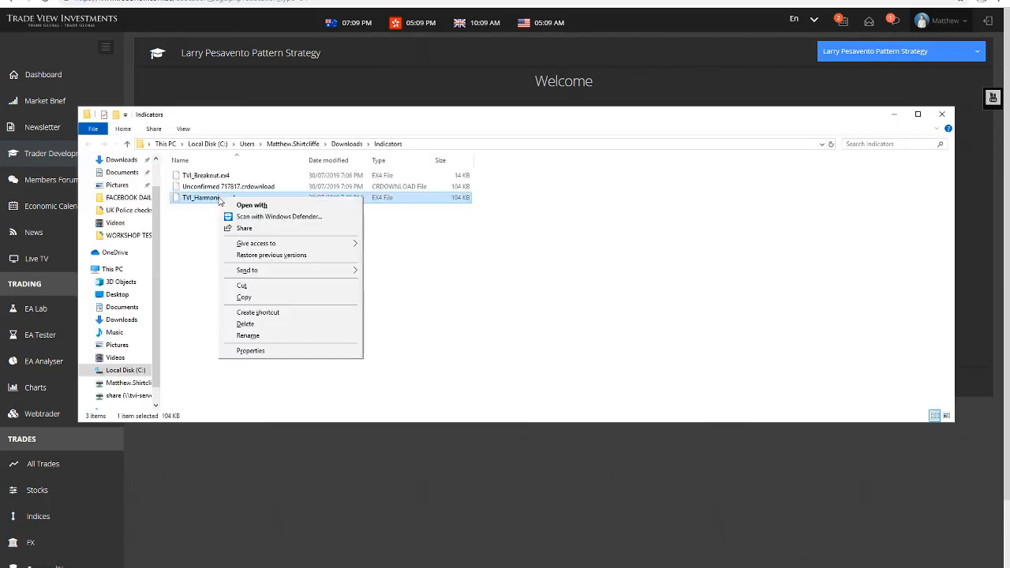
left_click(250, 302)
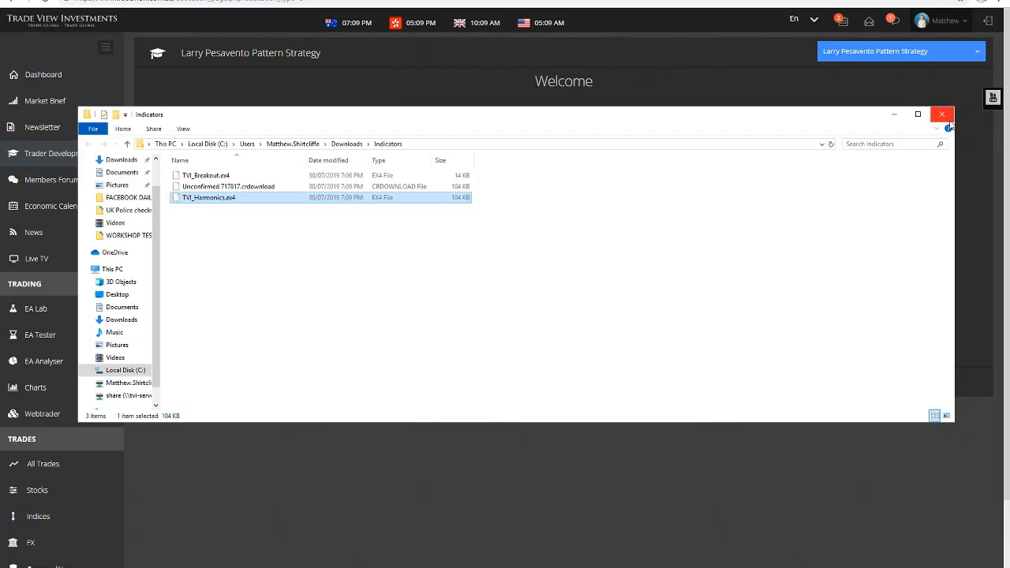
left_click(942, 114)
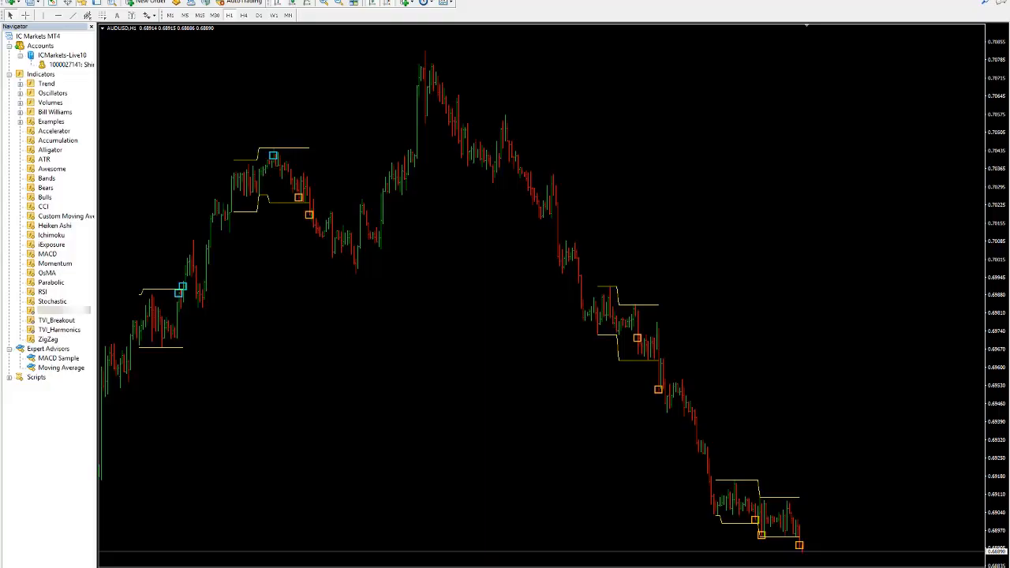
Open MetaTrader 4's data folder and go to the MQL4 Indicators folder.
left_click(14, 1)
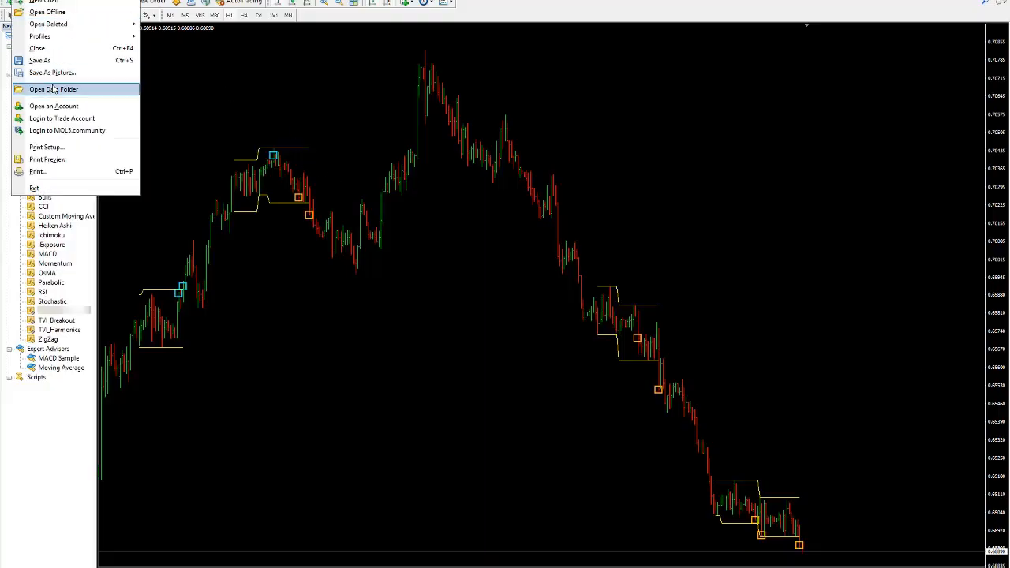
left_click(57, 84)
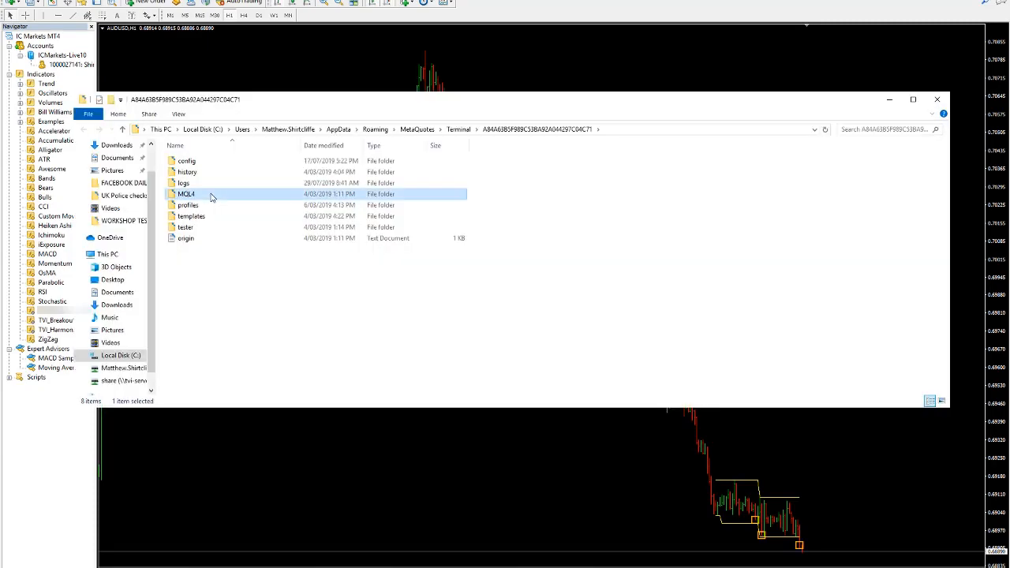
double_click(207, 195)
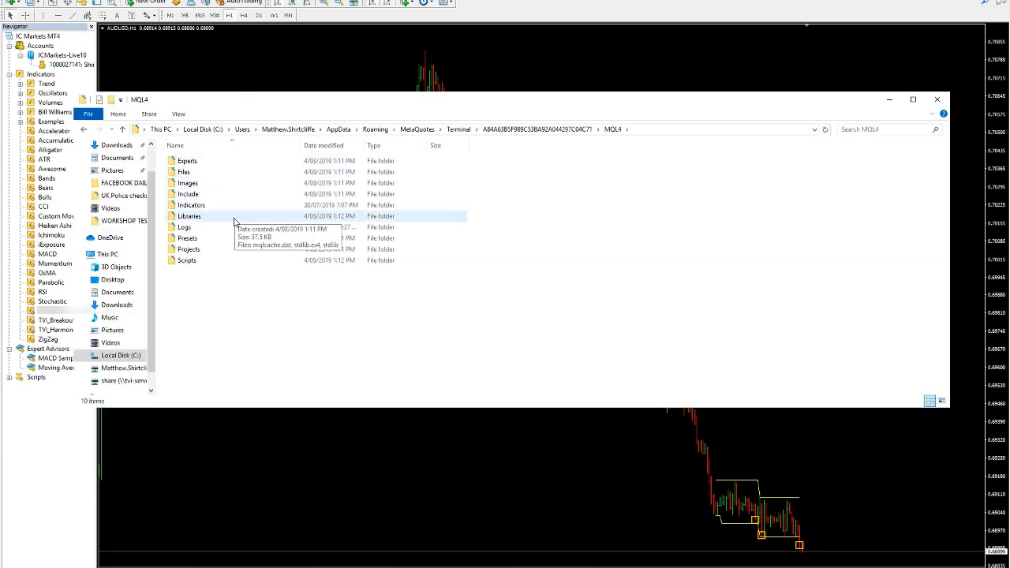
double_click(231, 207)
Paste TVI_Harmonics.ex4 into the Indicators folder, replacing the existing file, and close the folder window.
right_click(529, 294)
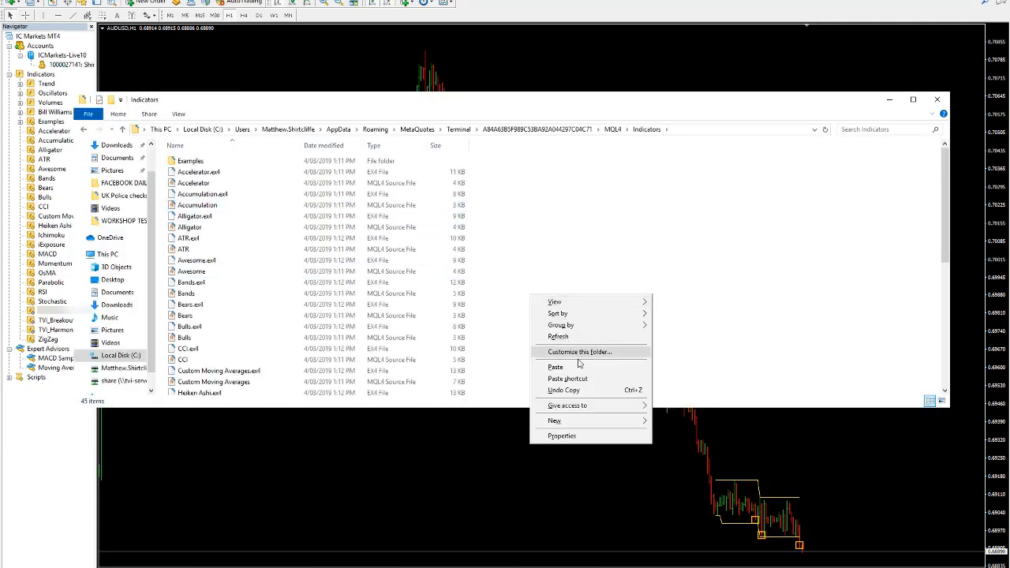
left_click(666, 334)
key("ctrl+v")
left_click(229, 215)
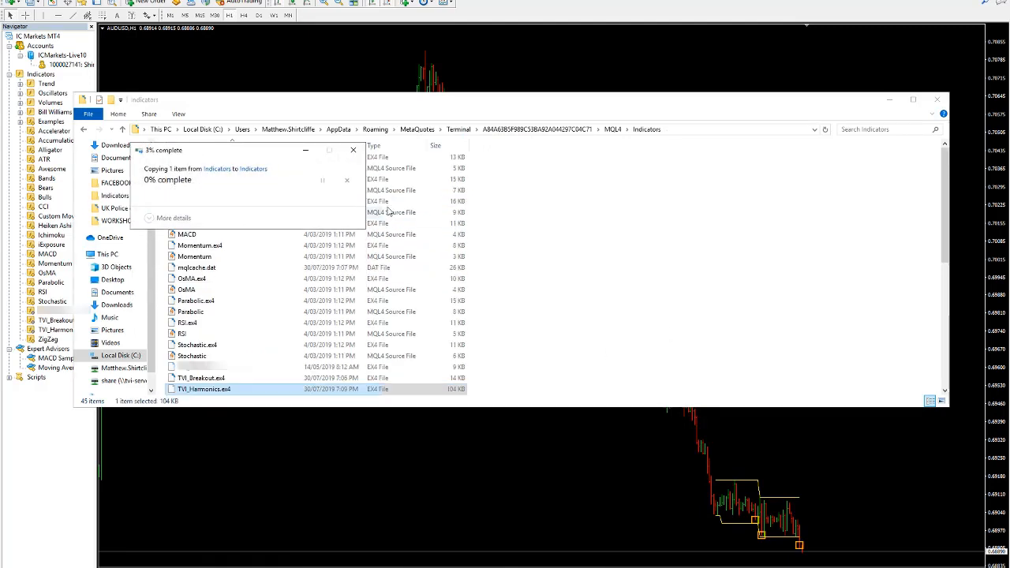
left_click(532, 356)
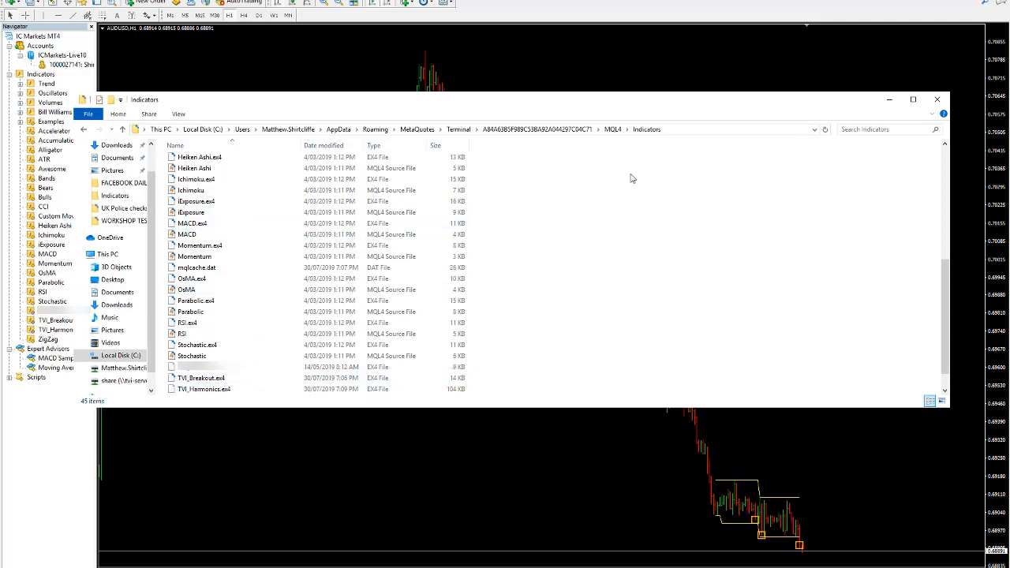
left_click(913, 99)
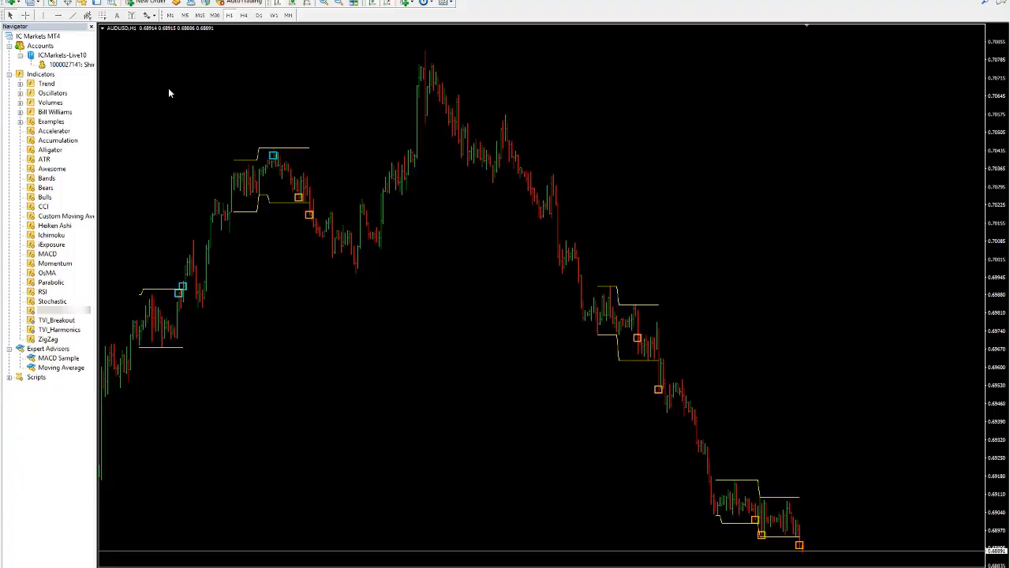
Refresh the Navigator's list of indicators and select TVI_Harmonics.
right_click(45, 75)
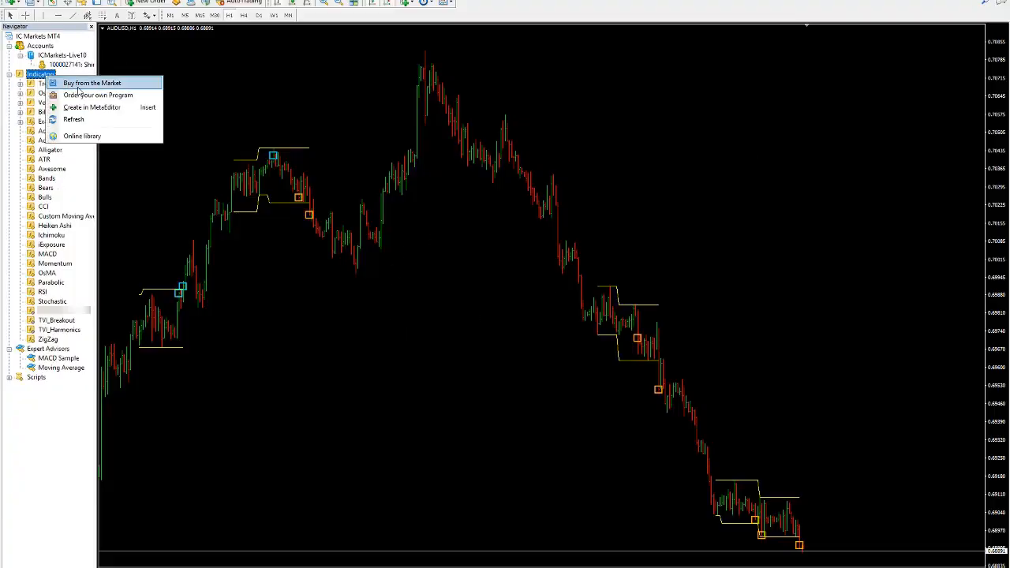
left_click(92, 120)
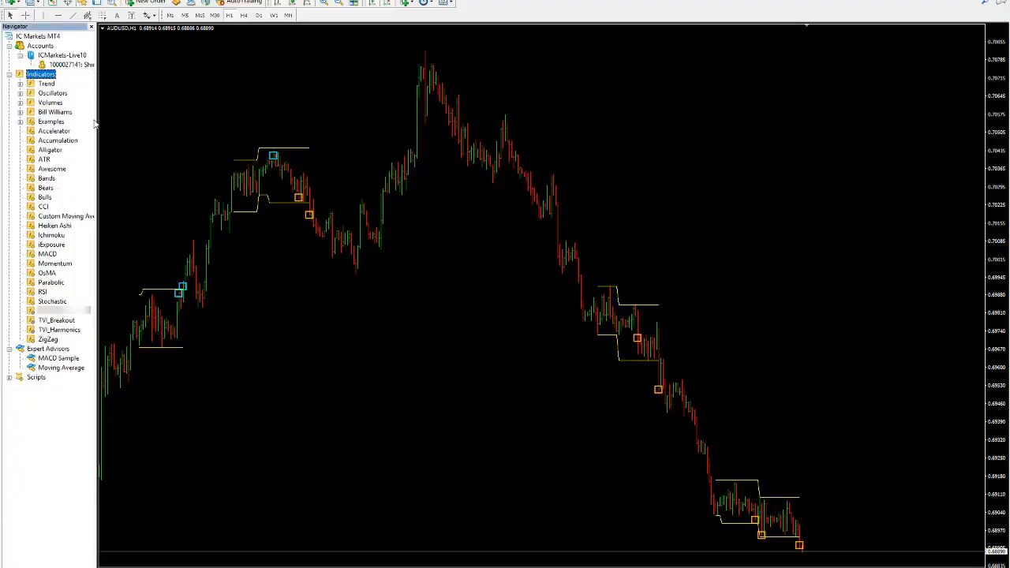
left_click(63, 331)
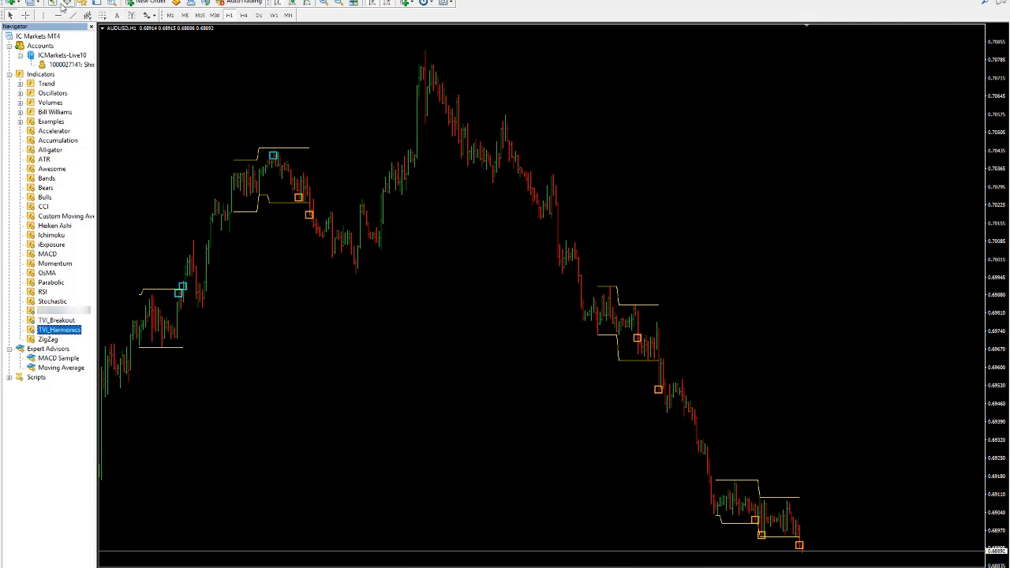
Open a new XAGUSD chart from the Market Watch symbols and close the Market Watch.
left_click(53, 3)
scroll(84, 222, "down", 10)
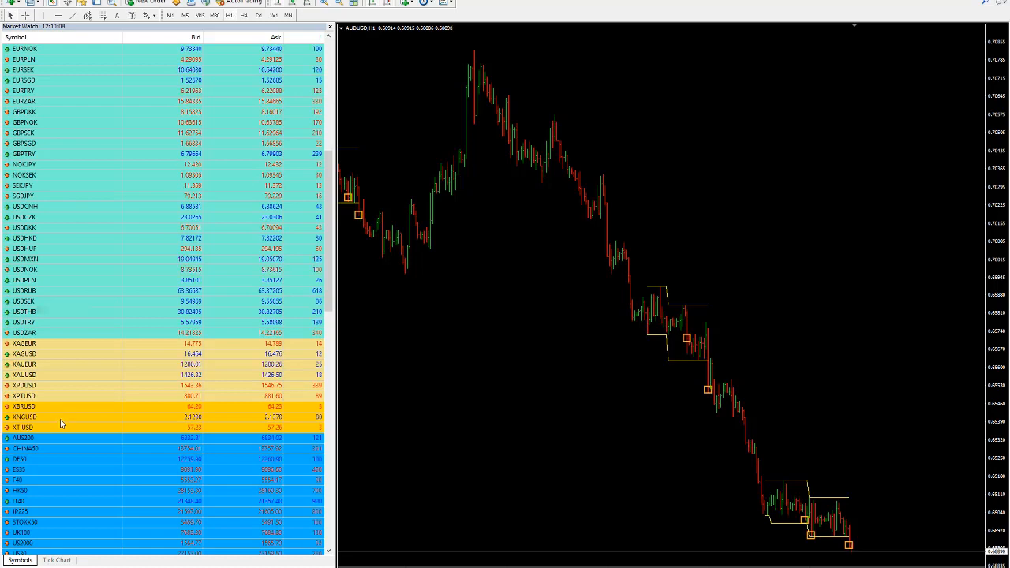
right_click(67, 353)
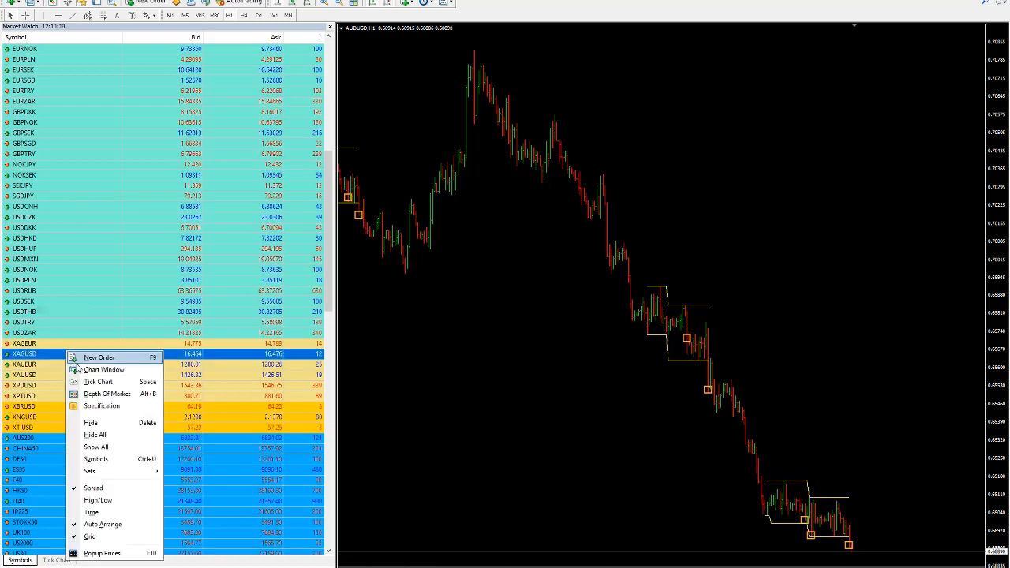
left_click(91, 368)
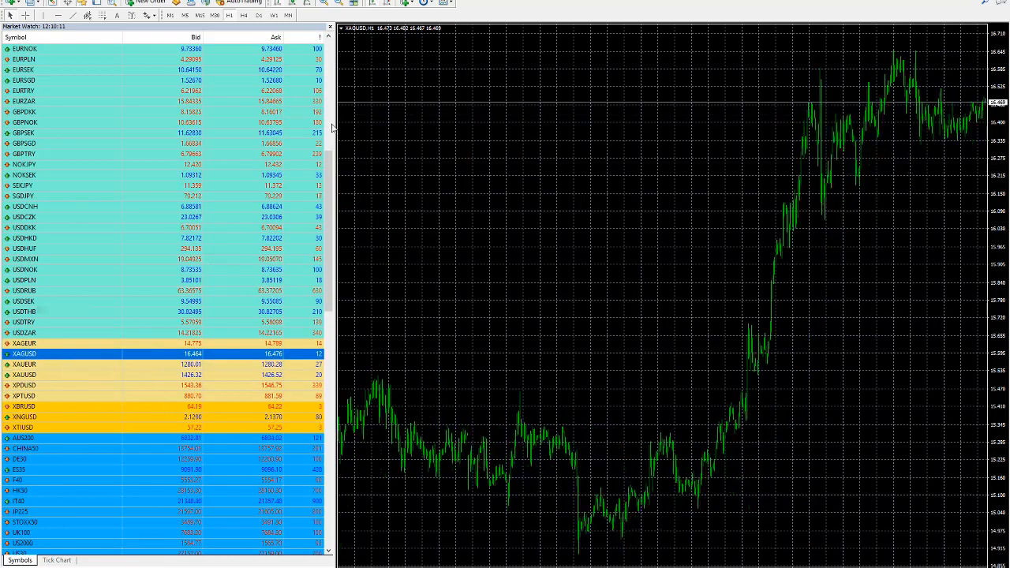
left_click(330, 27)
Hide the grid on the XAGUSD H1 chart and shift the latest bars away from the price axis, keeping the Navigator shown.
key("ctrl+g")
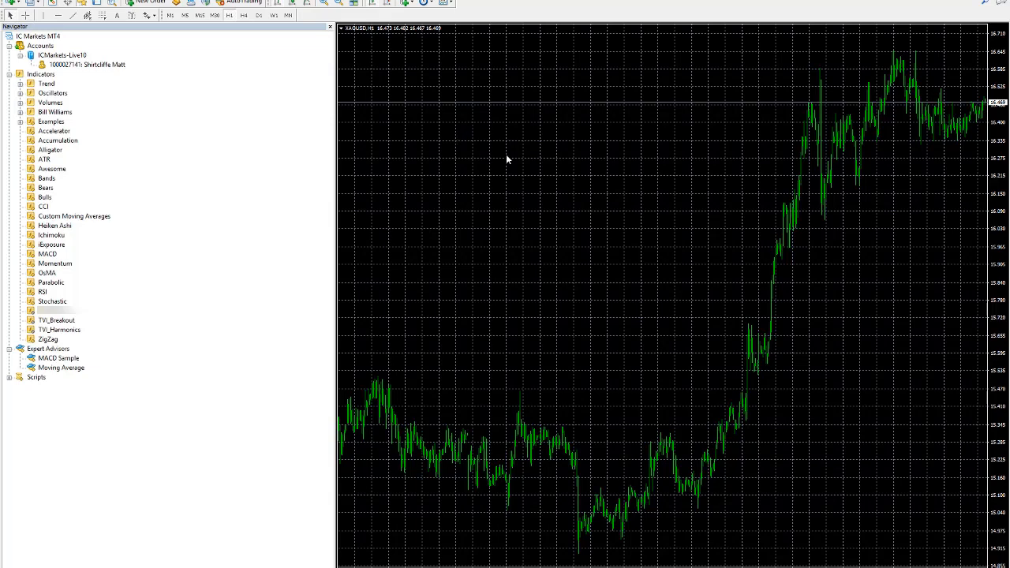
left_click(330, 27)
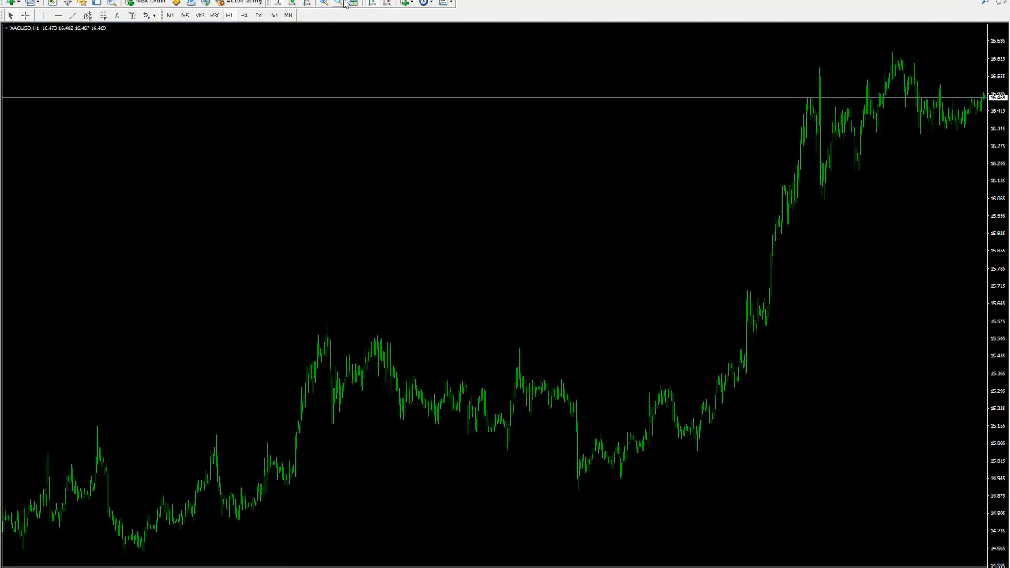
left_click(82, 5)
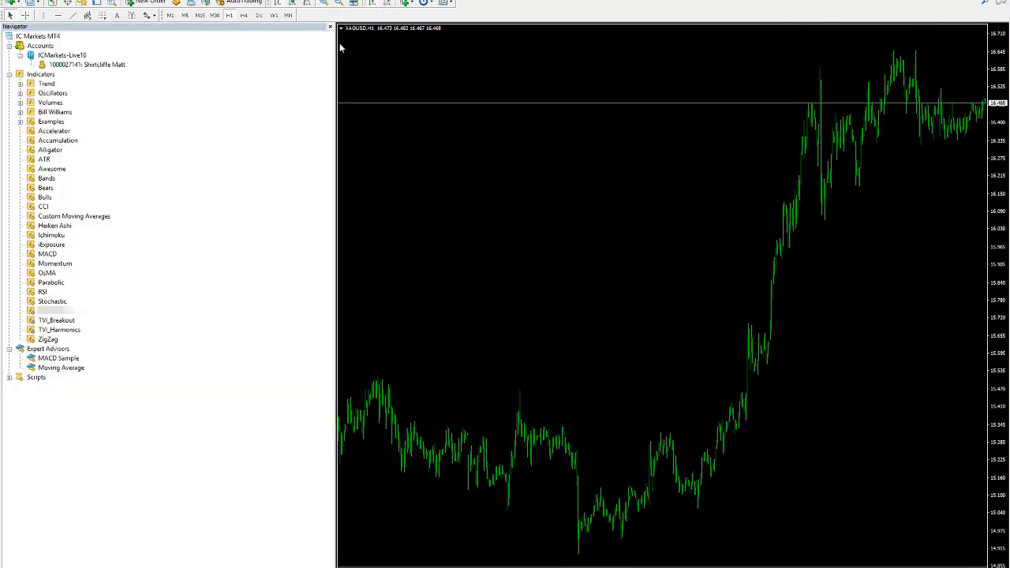
right_click(513, 108)
left_click(544, 197)
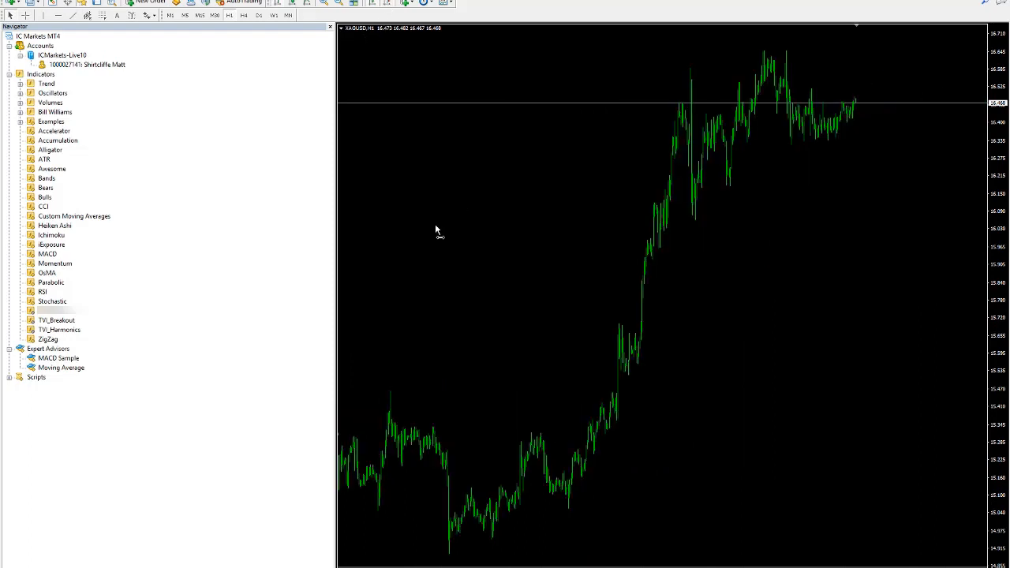
Make sure DLL imports are allowed in the Expert Advisors options and confirm the options.
left_click(55, 311)
left_click(60, 330)
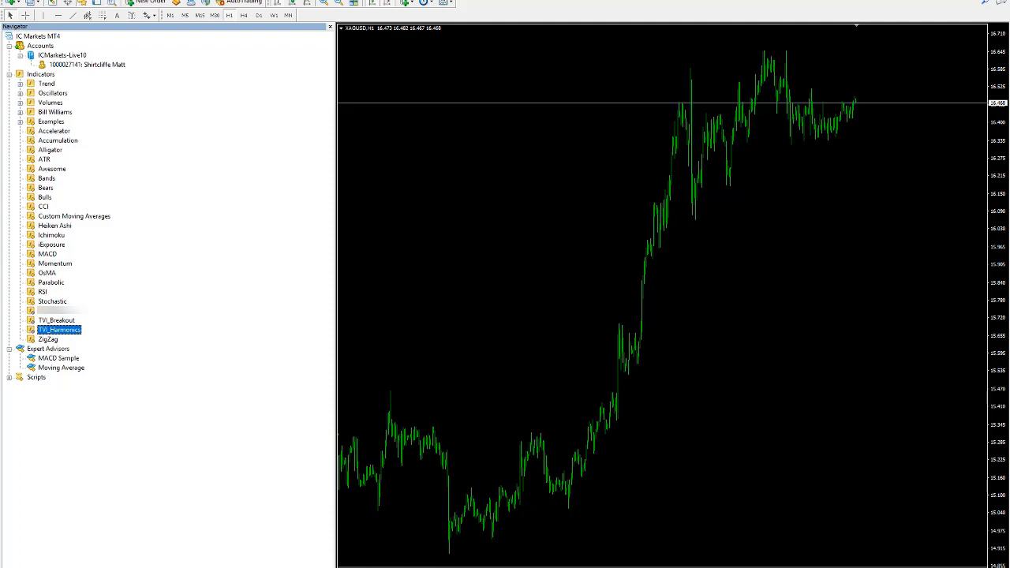
left_click(123, 1)
left_click(139, 61)
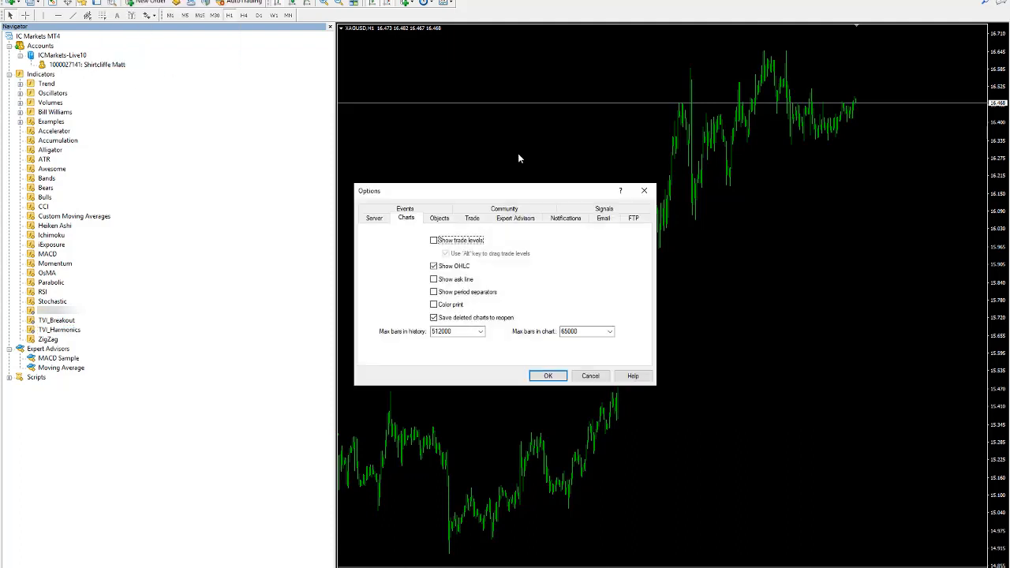
left_click(465, 220)
left_click(504, 220)
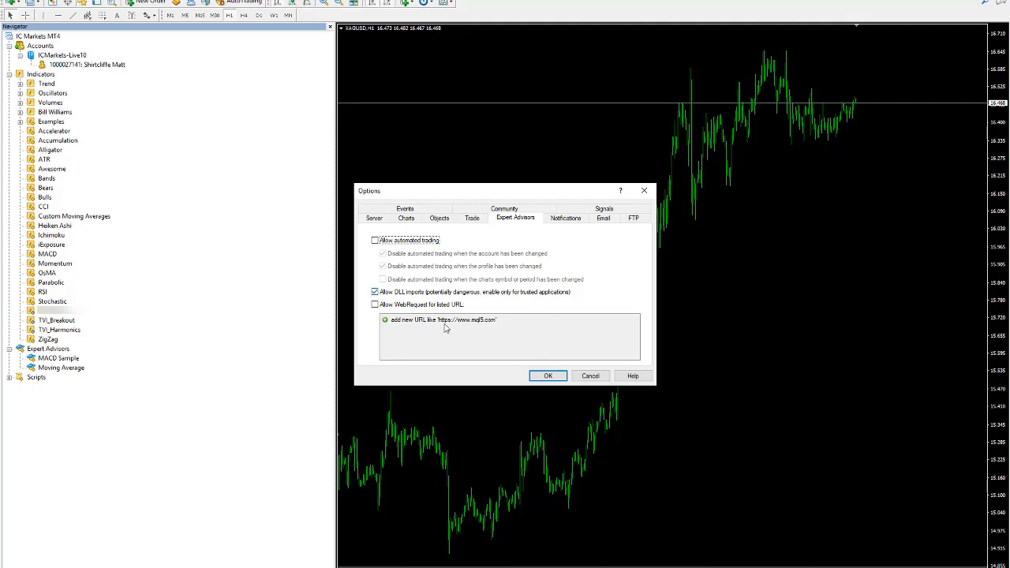
double_click(376, 295)
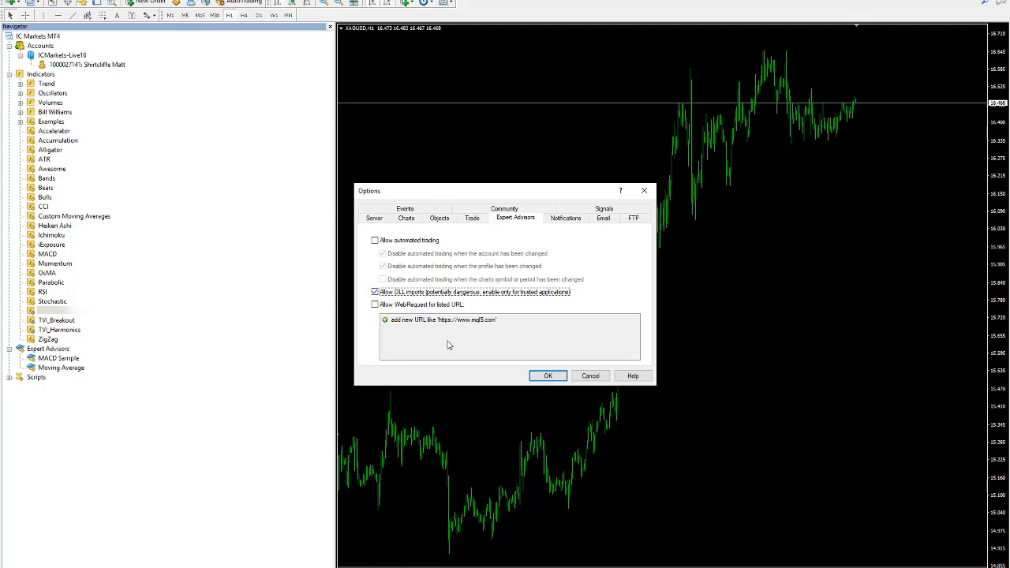
left_click(548, 376)
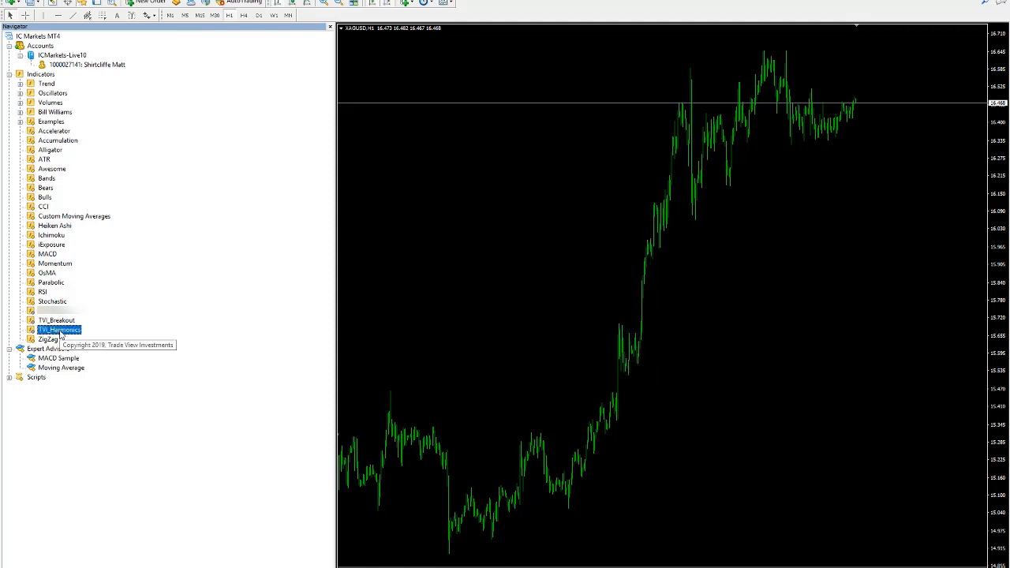
Add TVI_Harmonics to the XAGUSD H1 chart with DLL imports allowed, reviewing its inputs and version information before confirming.
left_click_drag(60, 335, 623, 203)
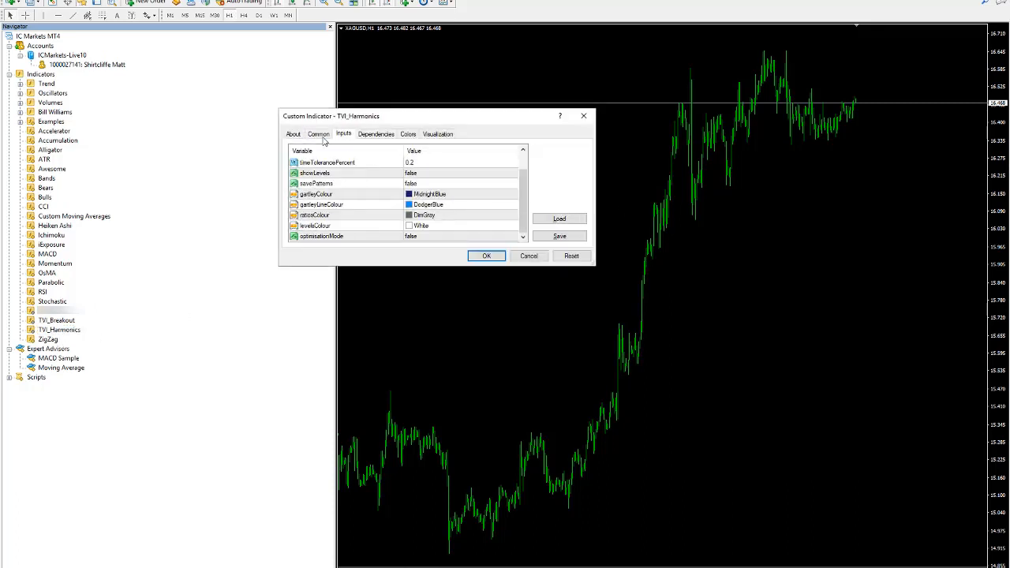
left_click(325, 135)
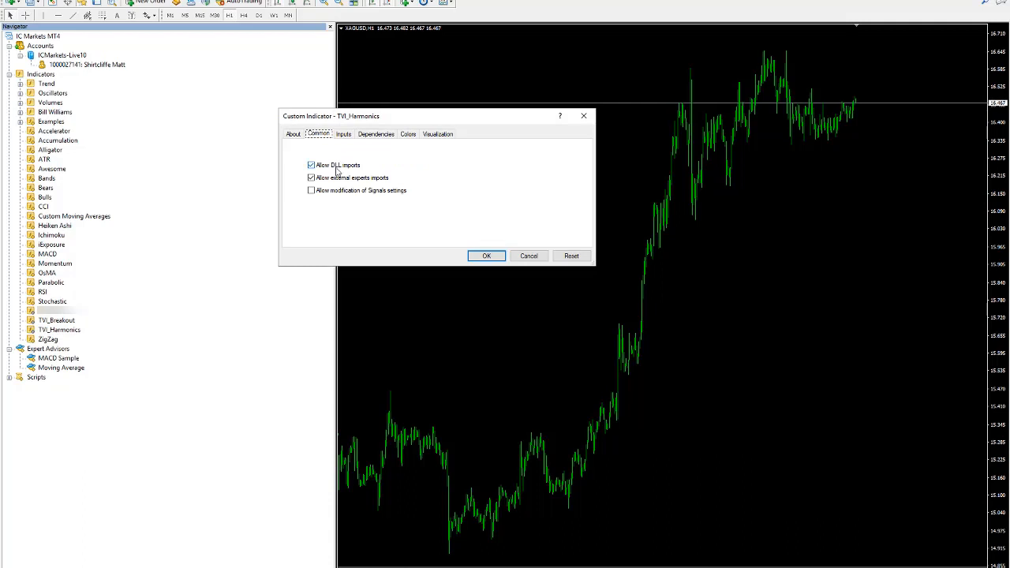
left_click(337, 168)
left_click(313, 167)
left_click(345, 134)
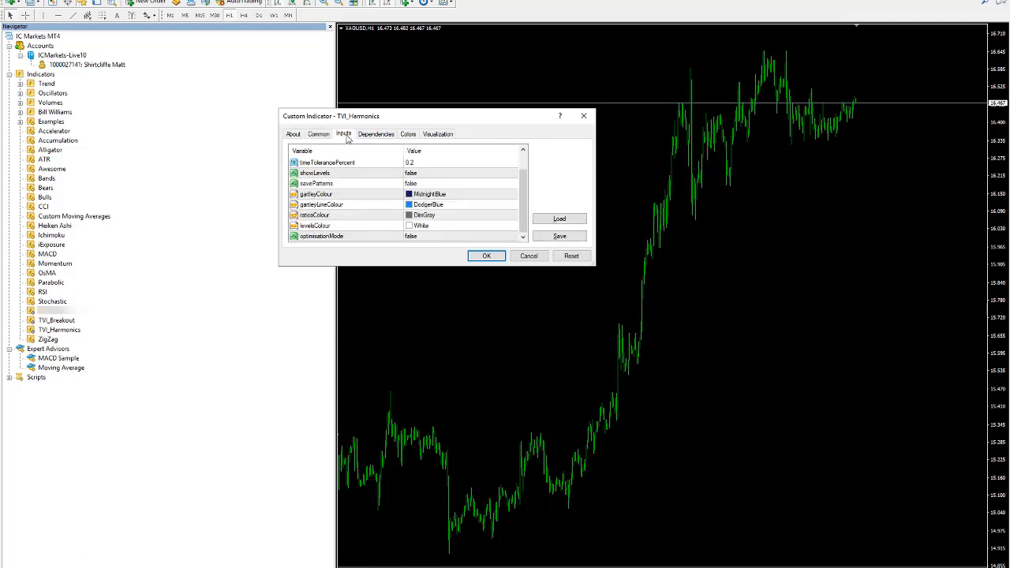
scroll(412, 194, "up", 1)
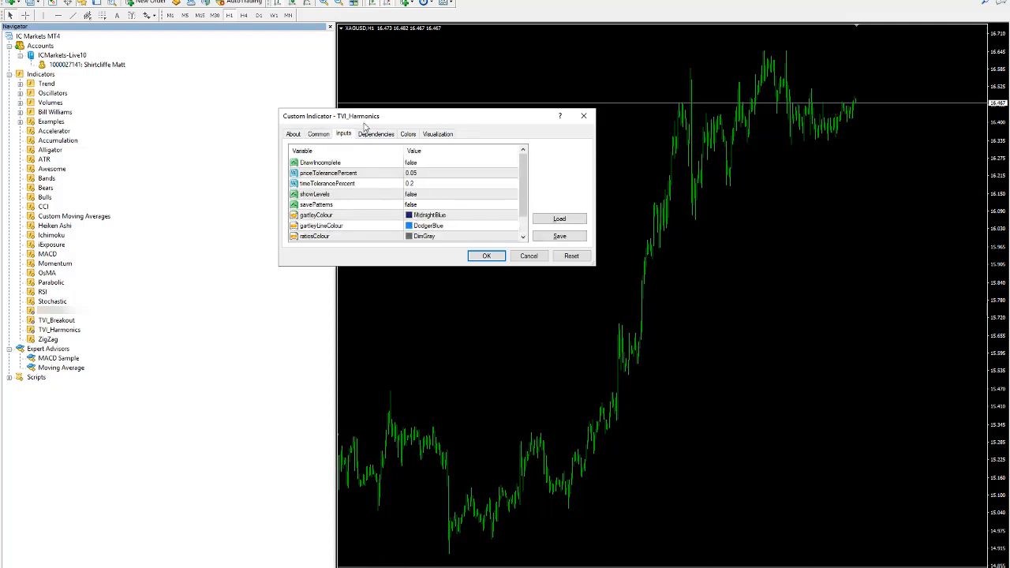
left_click(292, 135)
left_click(495, 255)
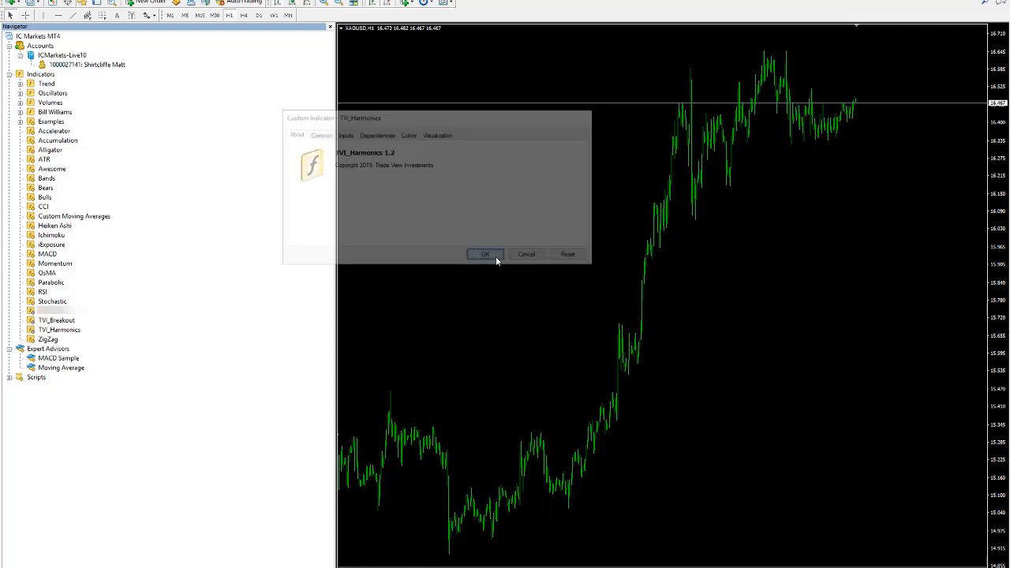
Hide the Navigator and step the XAGUSD chart through H4 and D1 to W1, enlarging the harmonic pattern on the weekly chart.
left_click(330, 28)
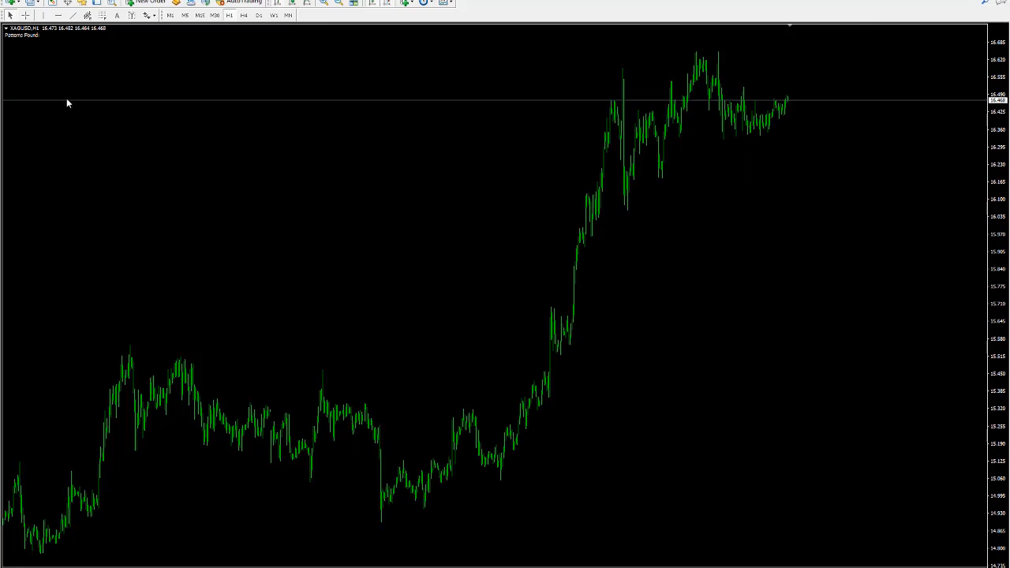
left_click(244, 15)
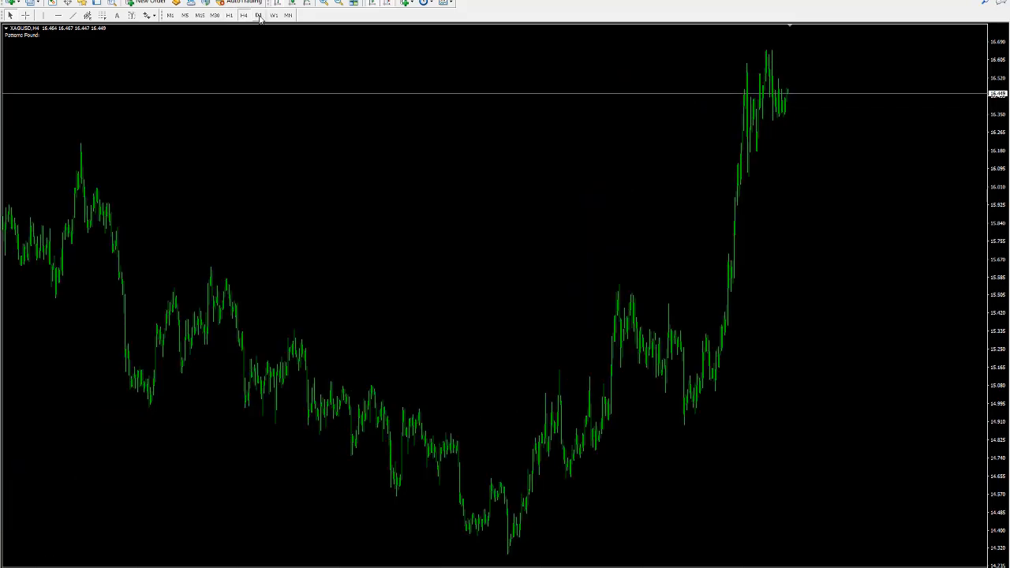
left_click(259, 16)
left_click(275, 16)
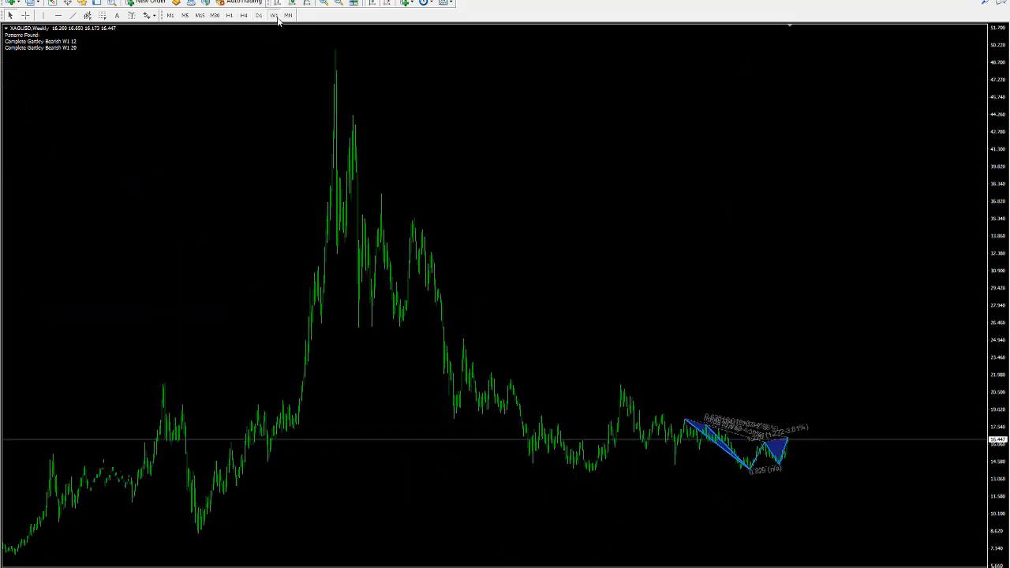
left_click(325, 3)
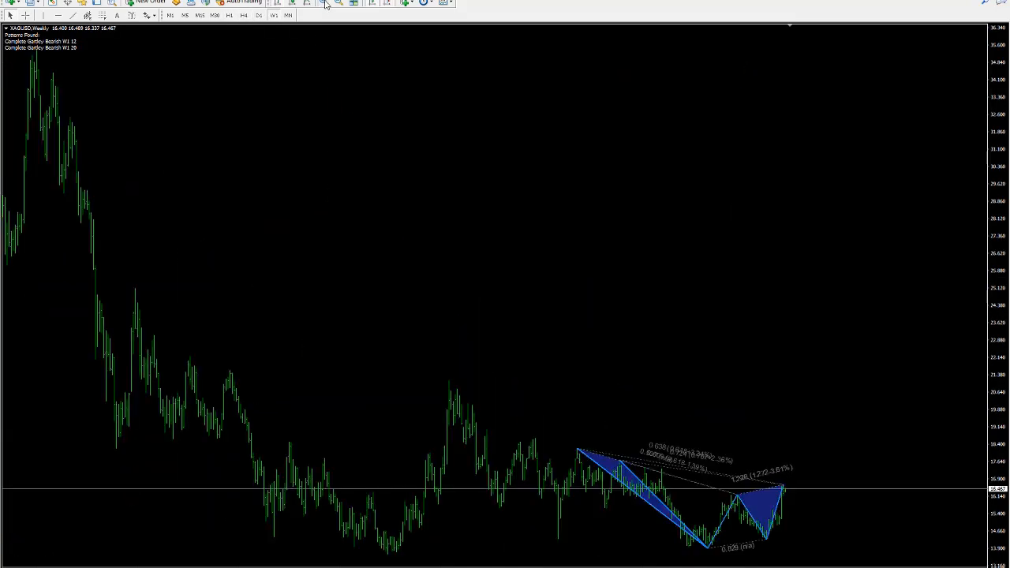
left_click(325, 4)
left_click(324, 3)
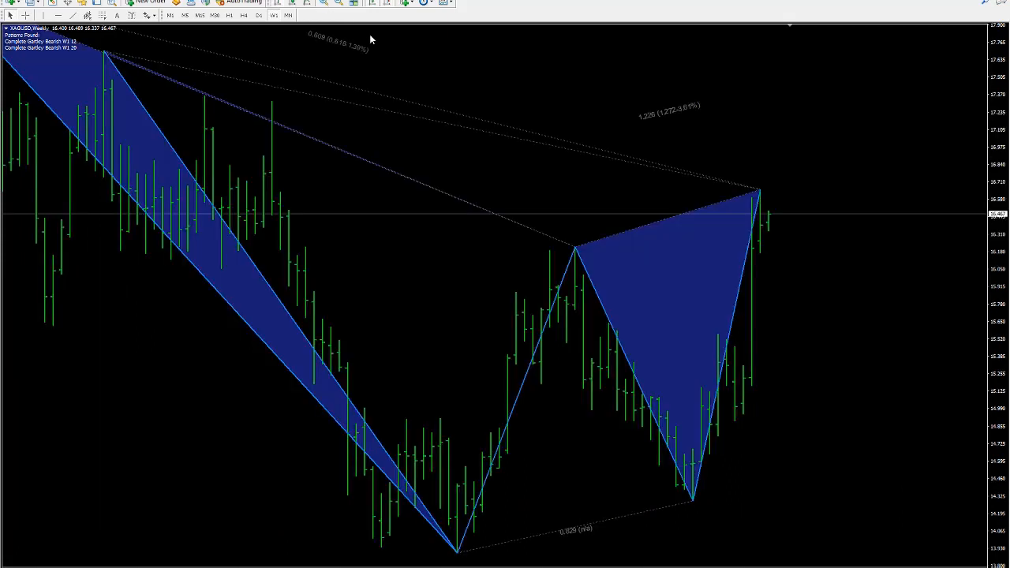
left_click(339, 4)
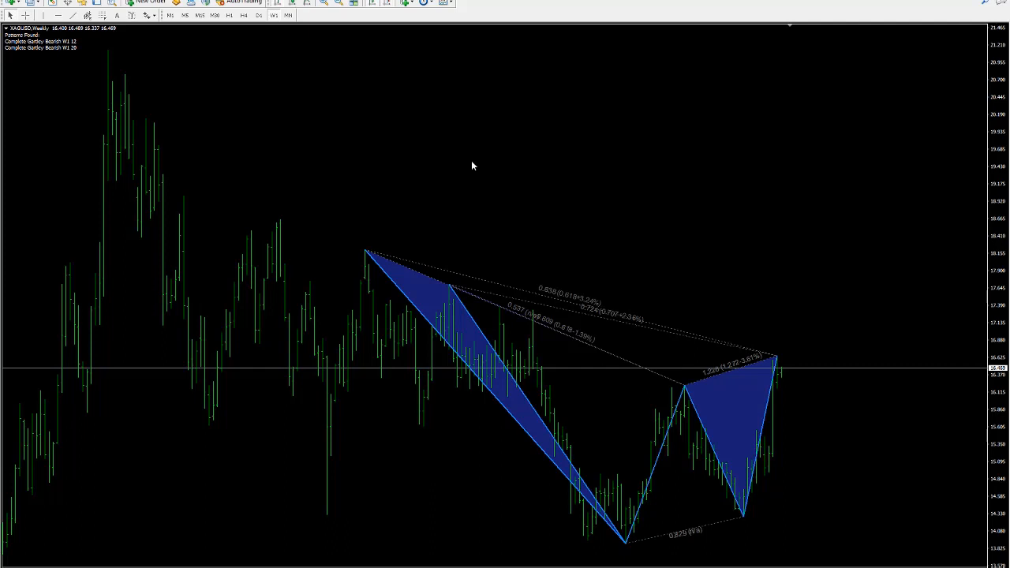
Check XAGUSD for harmonic patterns on H4, H1, M30, M15, M5 and M1, and return to the weekly chart.
left_click(245, 16)
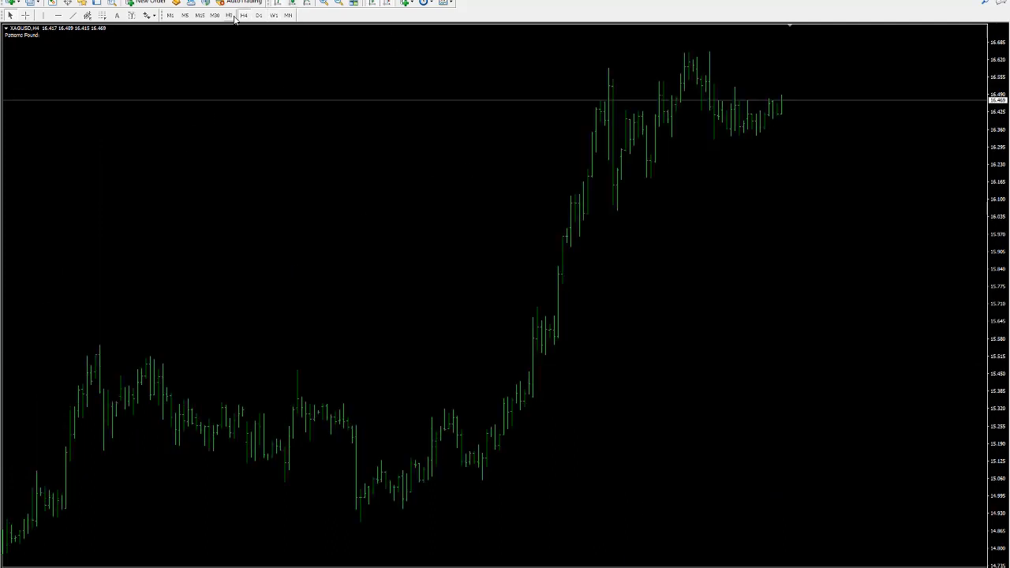
left_click(229, 15)
left_click(214, 15)
left_click(200, 16)
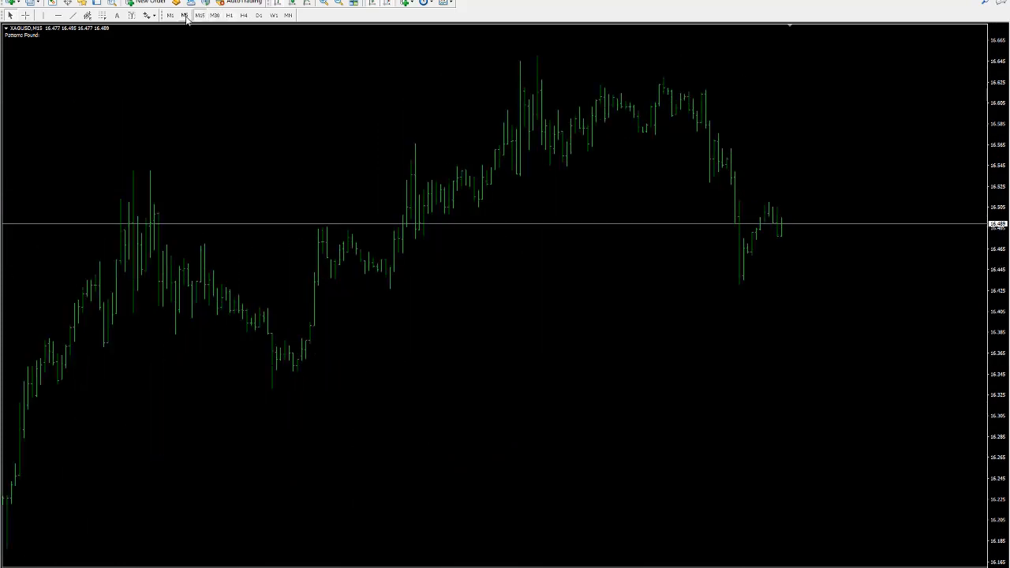
left_click(185, 16)
left_click(171, 16)
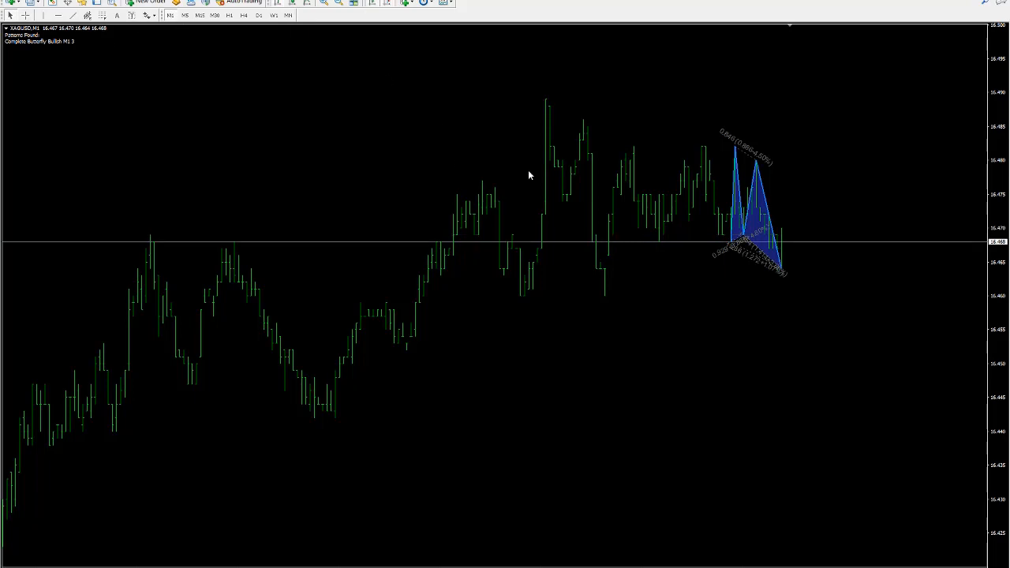
left_click(274, 15)
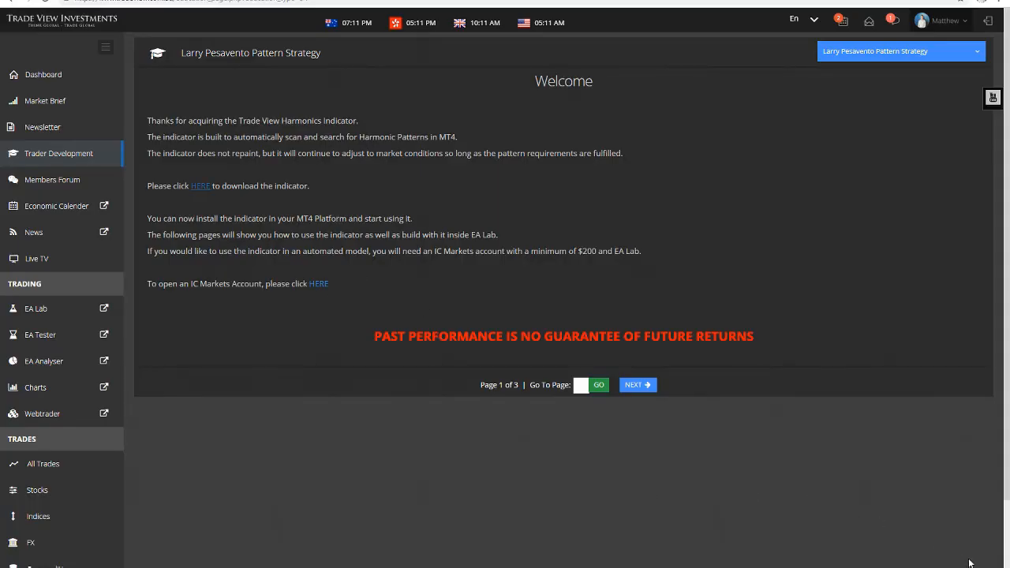
On the Trade View Investments site, open Kevin Davey's 5 Favourite Entries course, download its indicator and show the file in its folder.
mouse_move(73, 155)
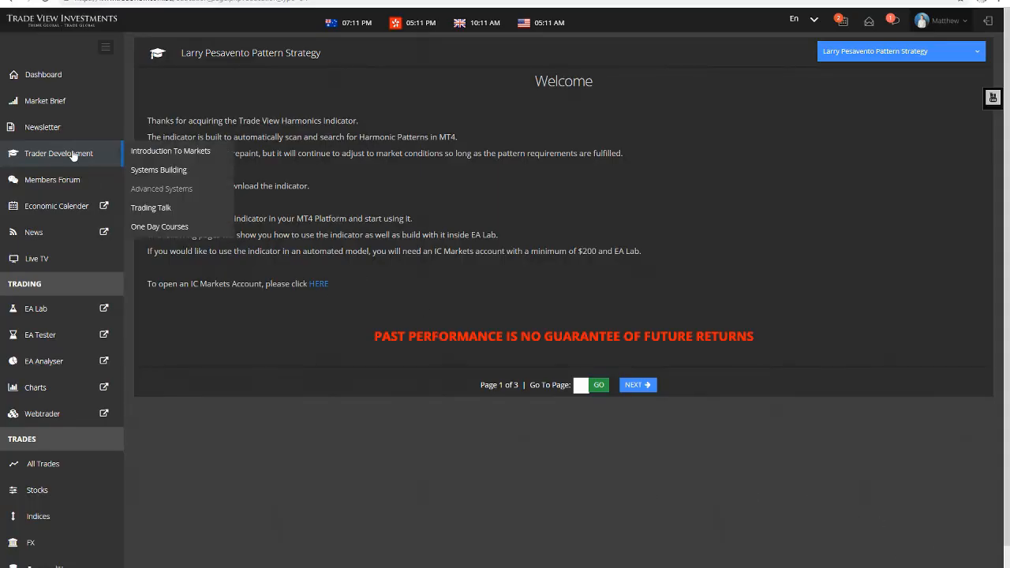
mouse_move(211, 230)
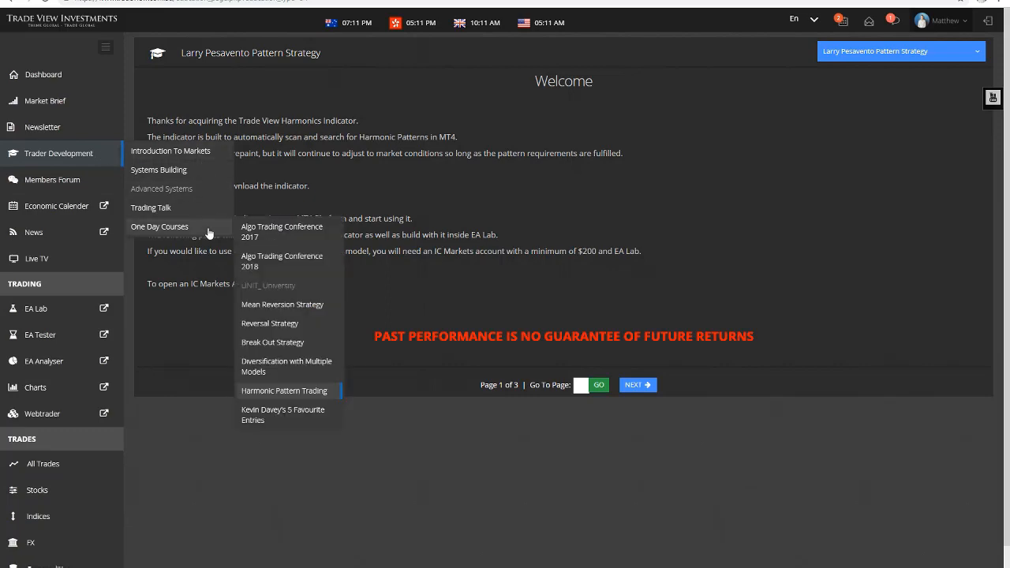
left_click(299, 417)
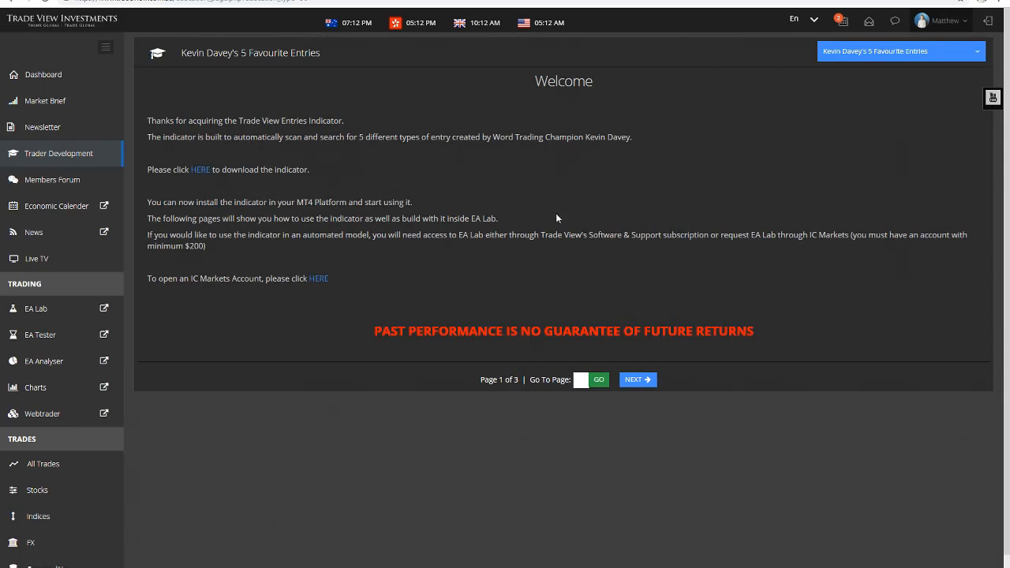
left_click(202, 171)
left_click(107, 567)
left_click(136, 556)
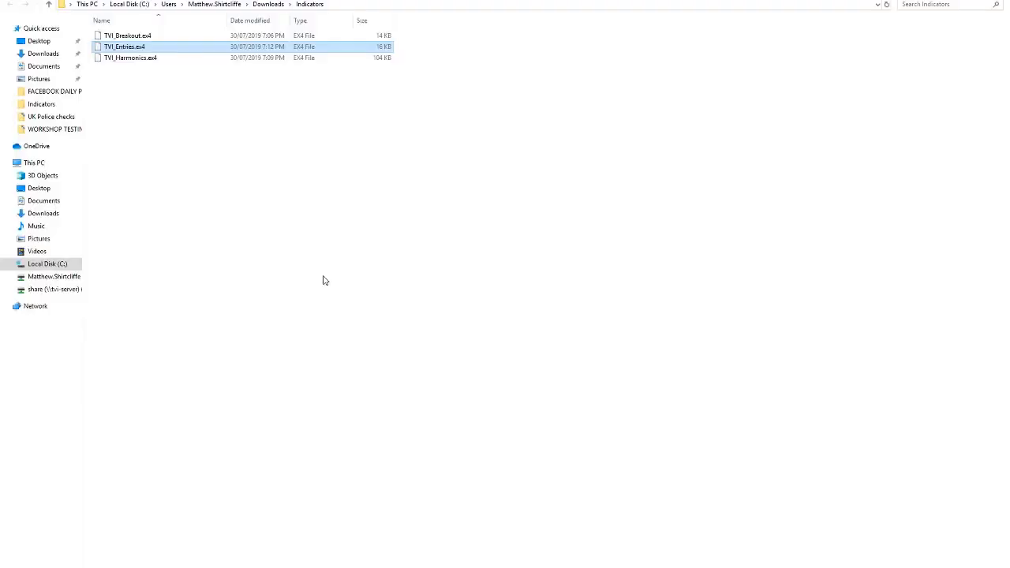
Copy TVI_Entries.ex4 from the Indicators folder in Downloads and switch back to MetaTrader 4.
right_click(151, 49)
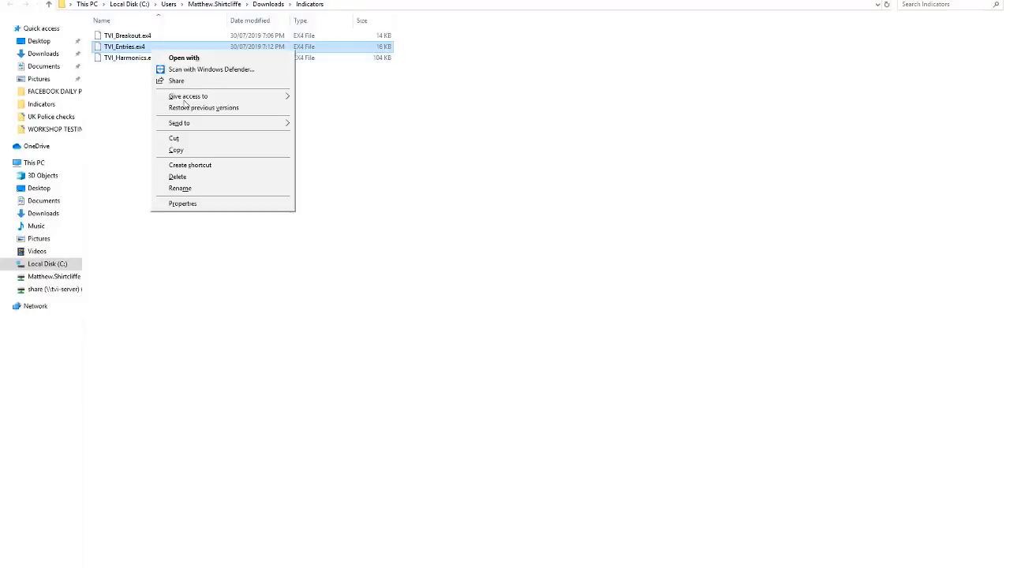
left_click(197, 154)
key("alt+Tab")
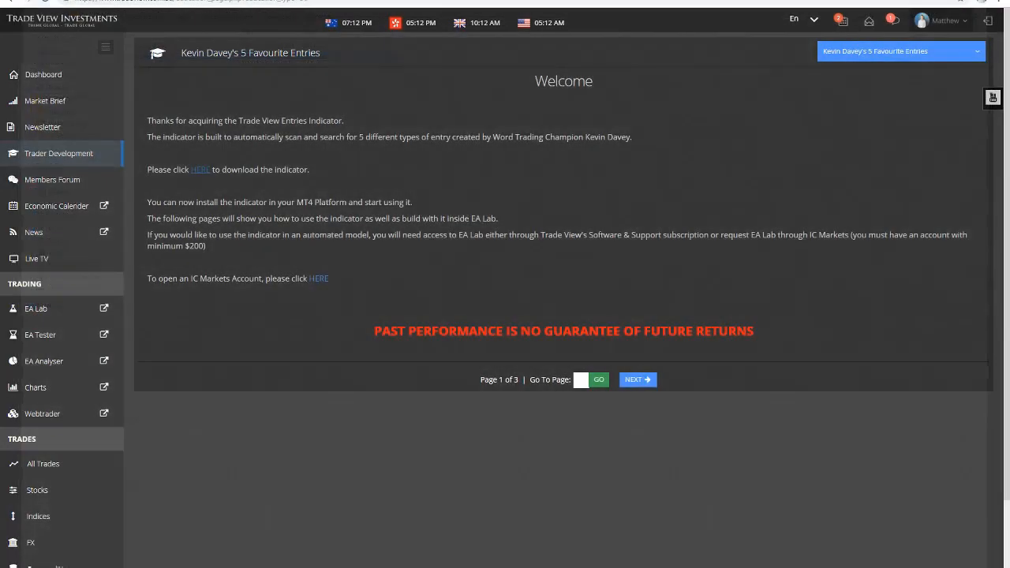
key("alt+Tab")
Paste TVI_Entries.ex4 into the MQL4 Indicators folder inside the terminal's data folder and close the folder window.
left_click(19, 0)
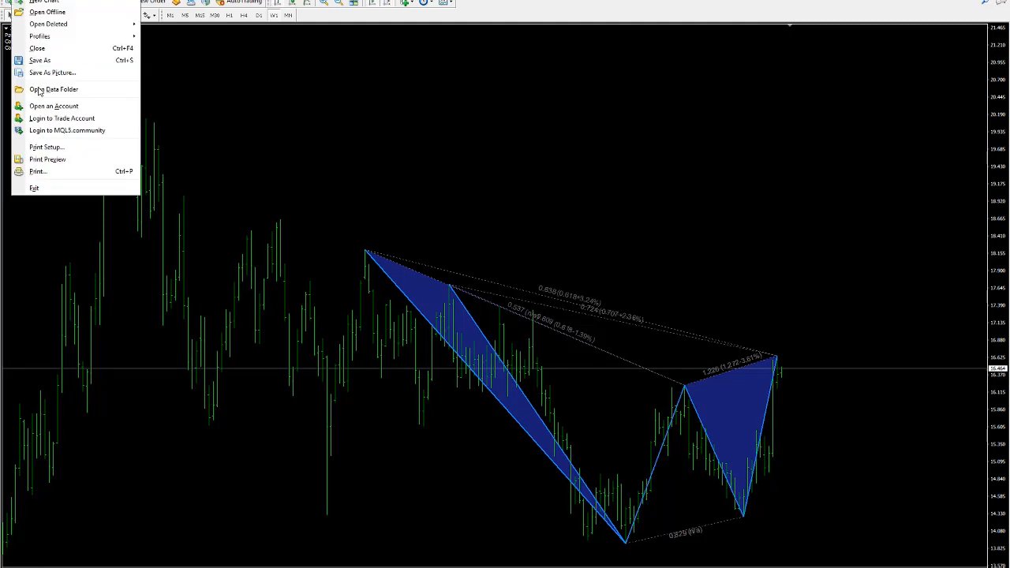
left_click(53, 91)
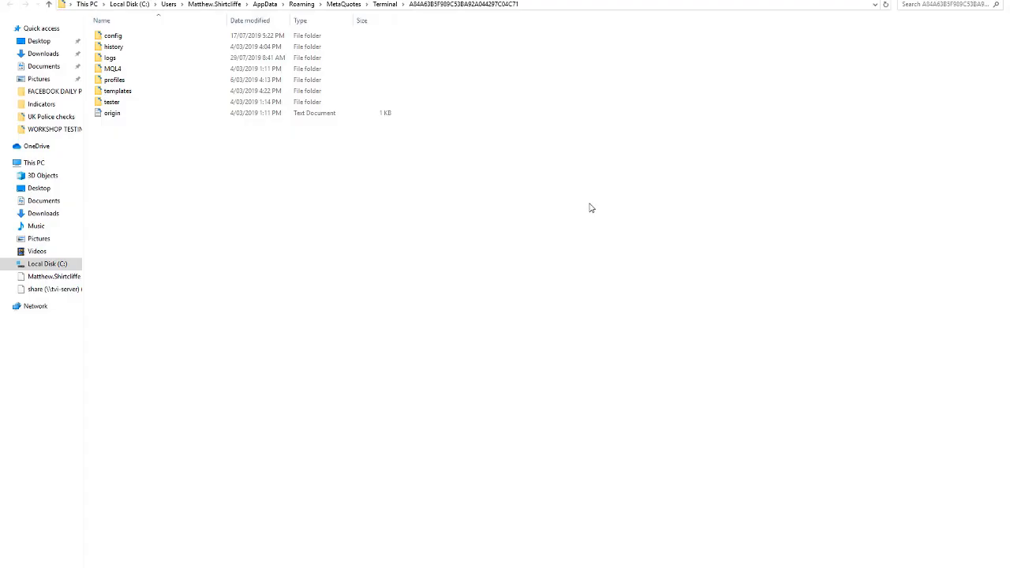
double_click(140, 69)
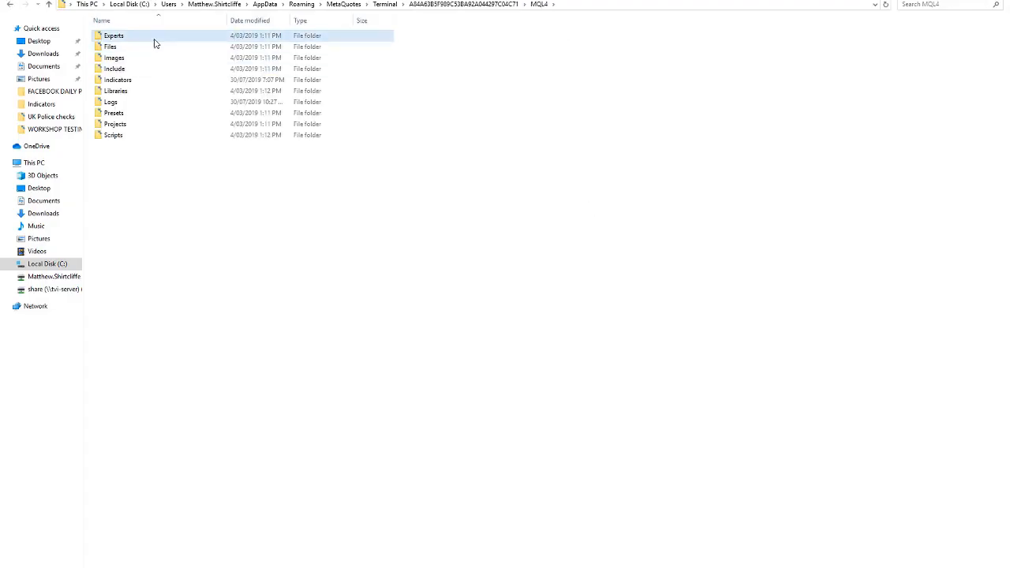
double_click(150, 36)
left_click(11, 6)
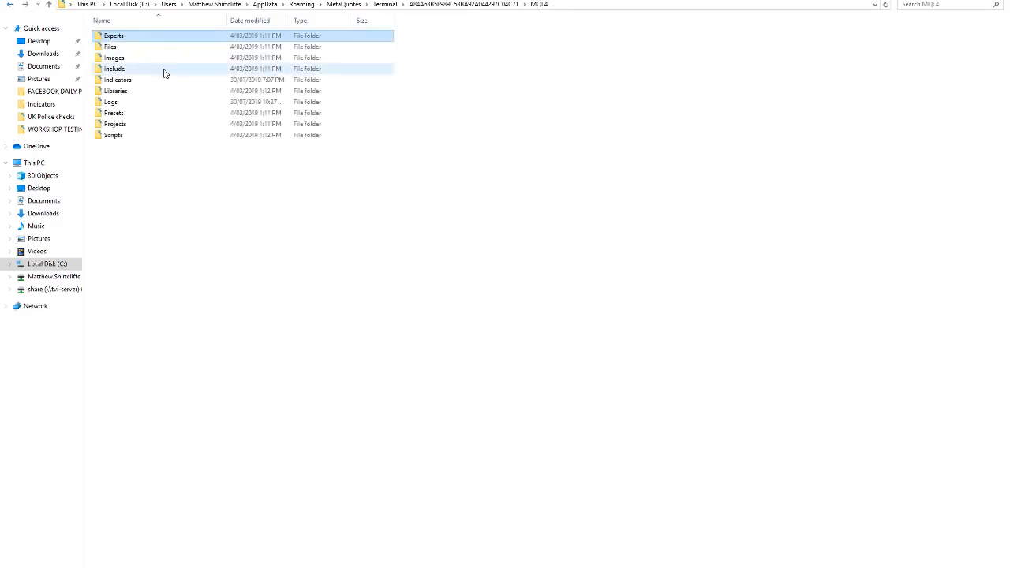
double_click(135, 79)
right_click(652, 268)
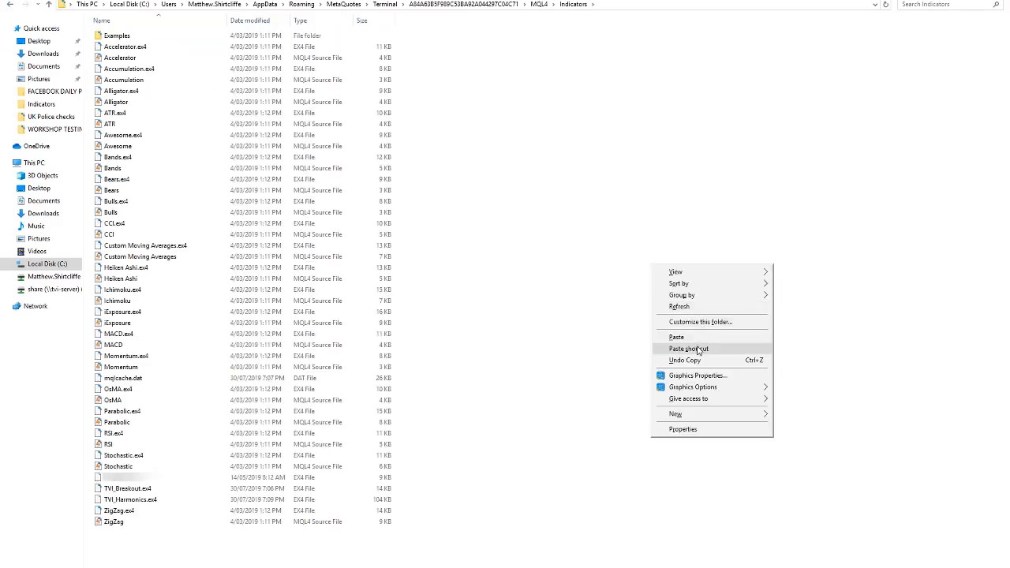
left_click(688, 338)
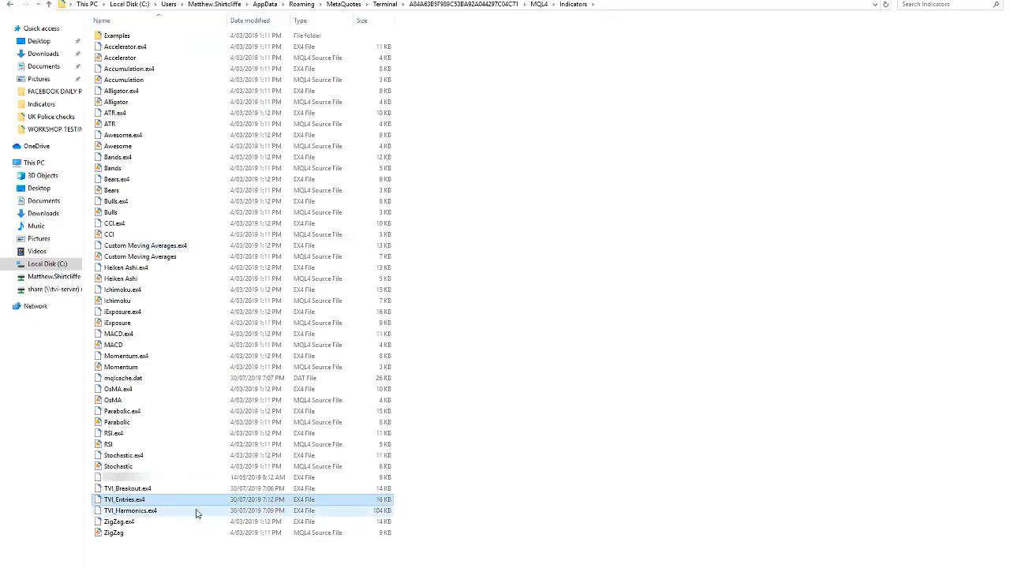
left_click(615, 398)
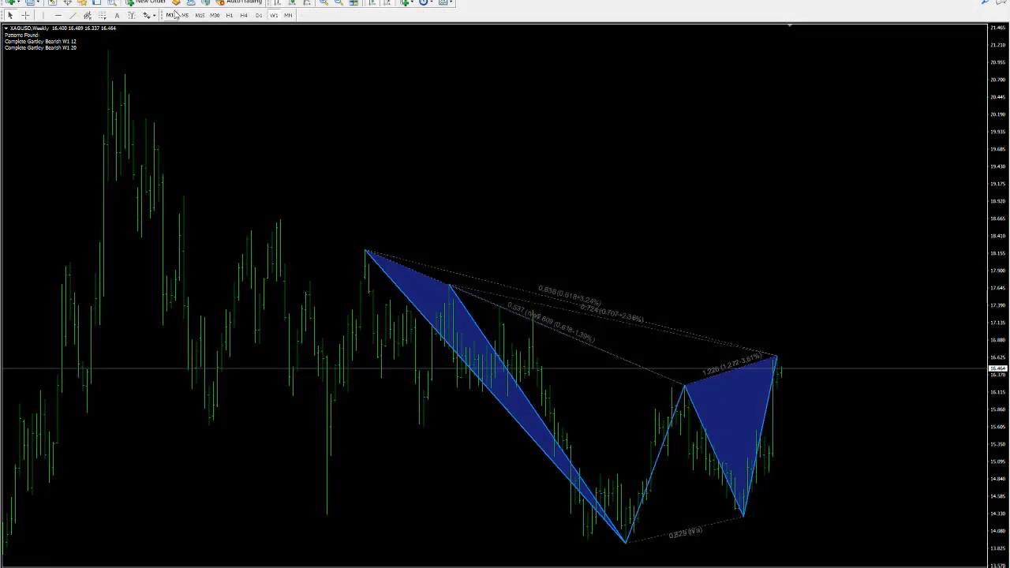
Show the Navigator again and refresh its list of indicators to load TVI_Entries.
left_click(85, 4)
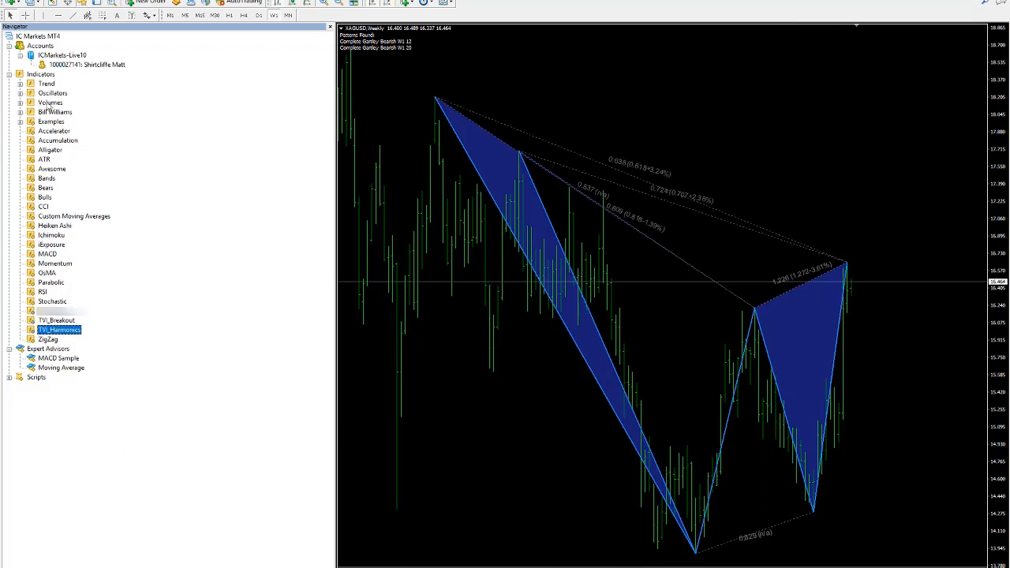
right_click(41, 74)
left_click(71, 121)
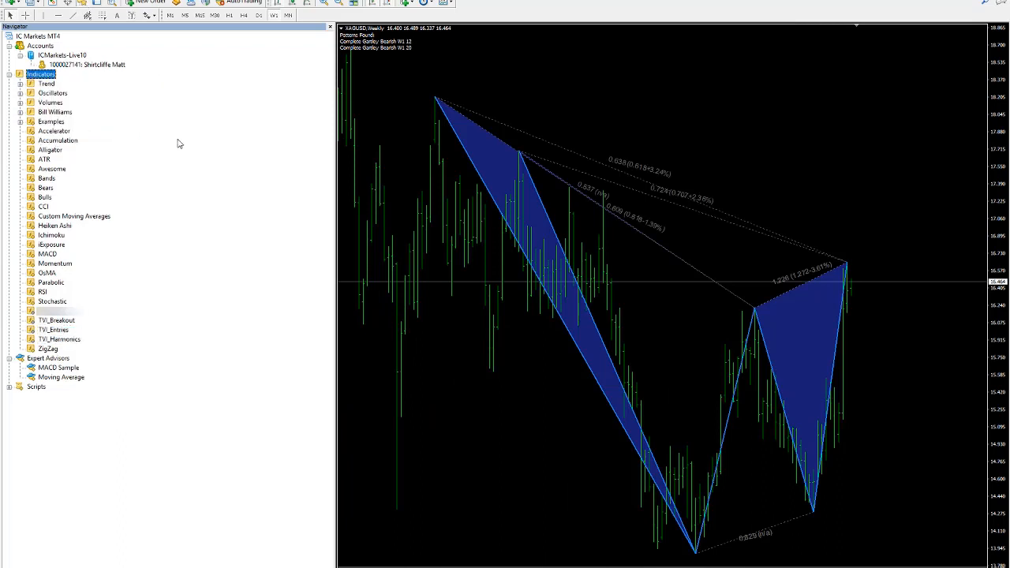
Open a new GBPUSD chart from the Market Watch with its grid hidden and chart shift enabled.
left_click(64, 330)
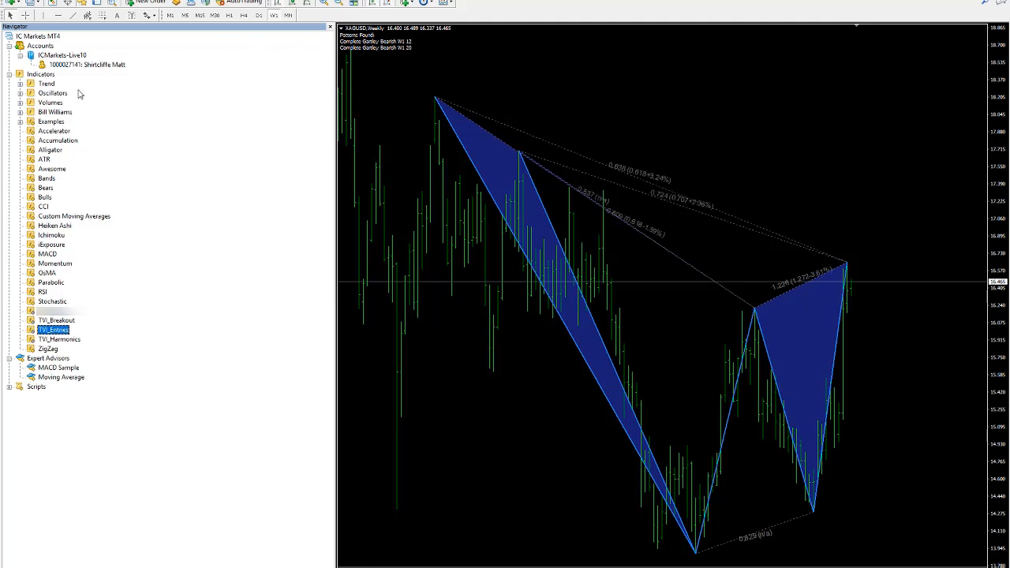
left_click(61, 4)
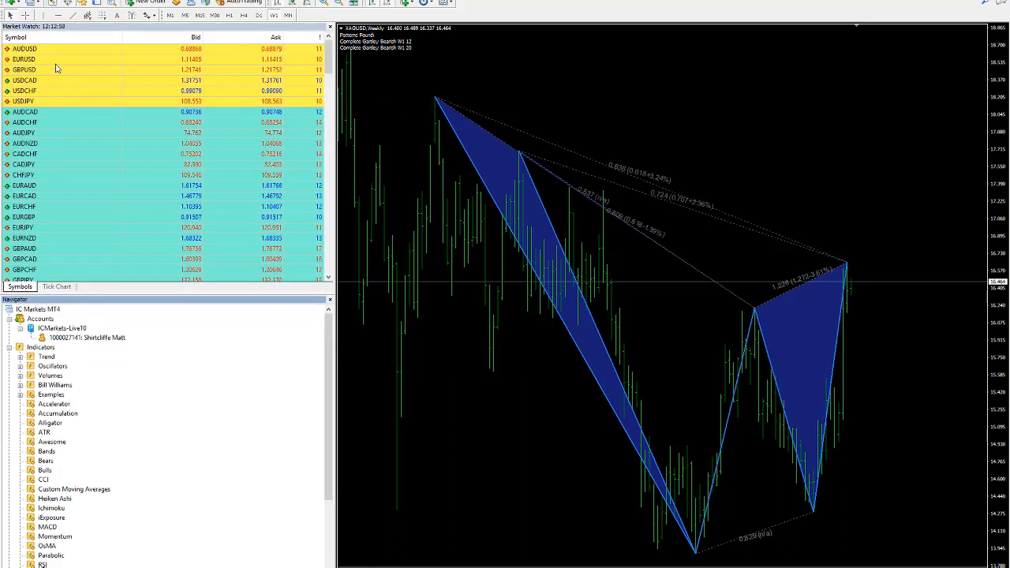
right_click(51, 73)
left_click(79, 92)
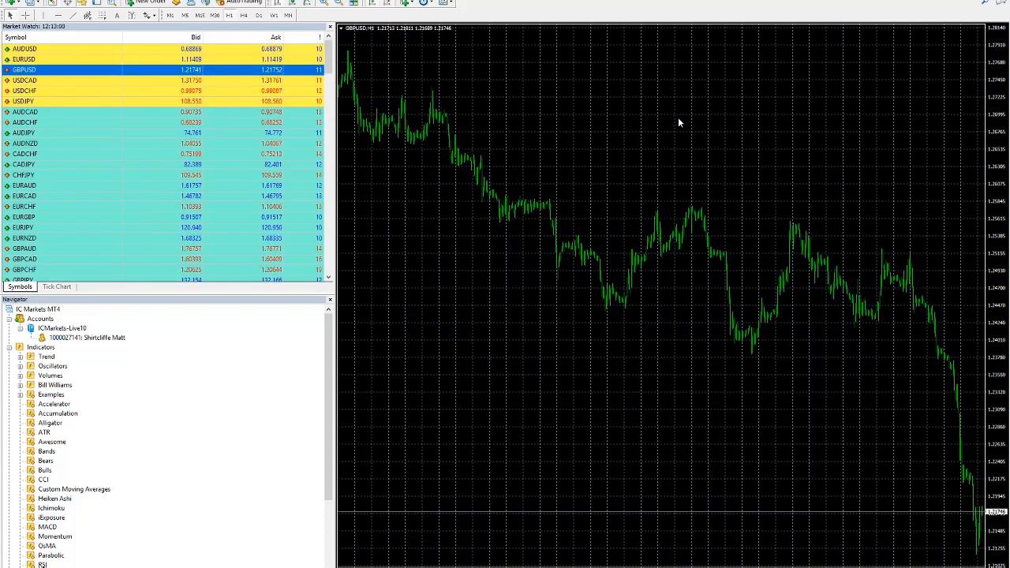
key("ctrl+g")
left_click(386, 3)
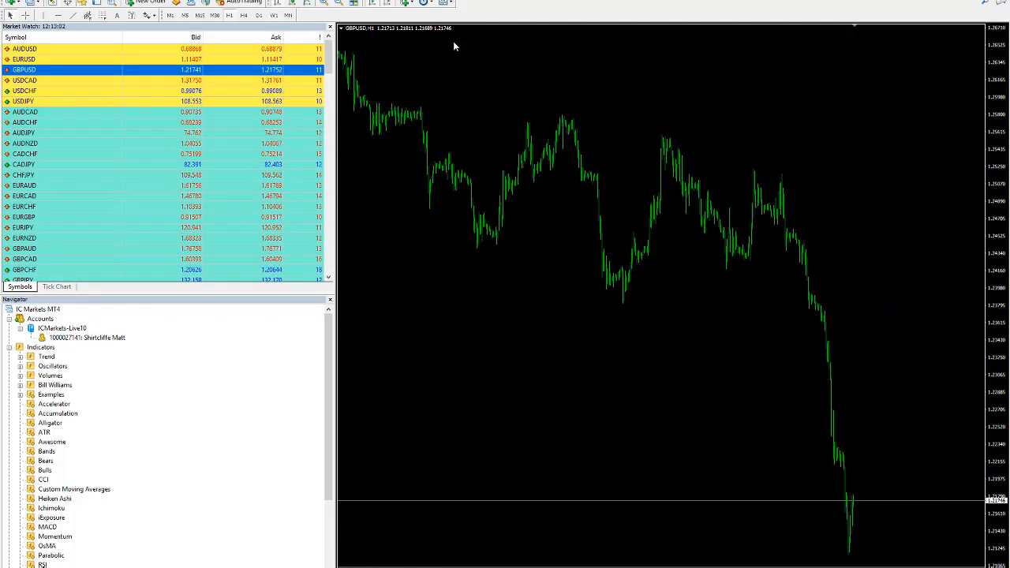
Hide the Market Watch and add the TVI_Entries indicator to the GBPUSD chart.
scroll(135, 470, "down", 4)
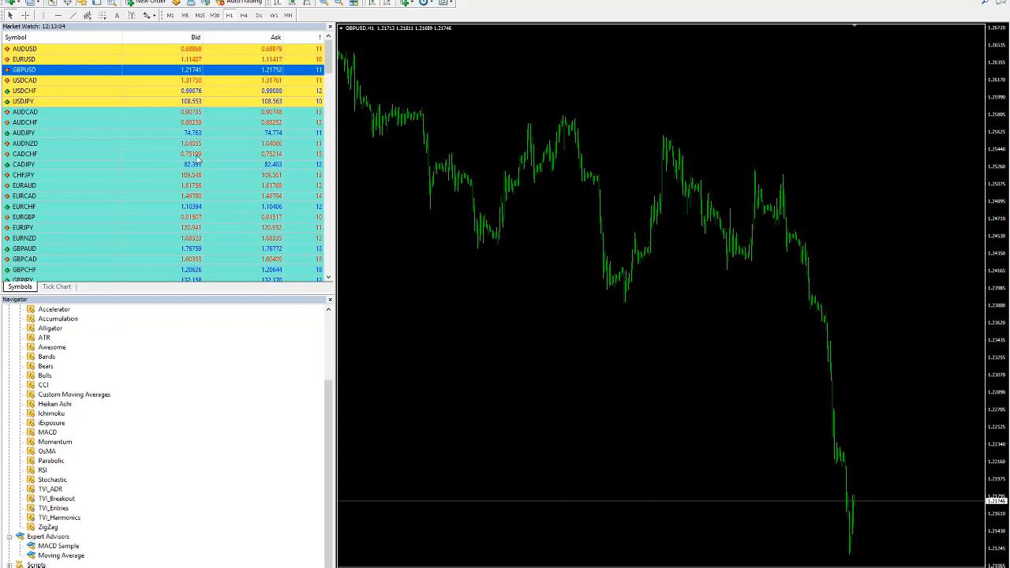
left_click(330, 27)
left_click(54, 313)
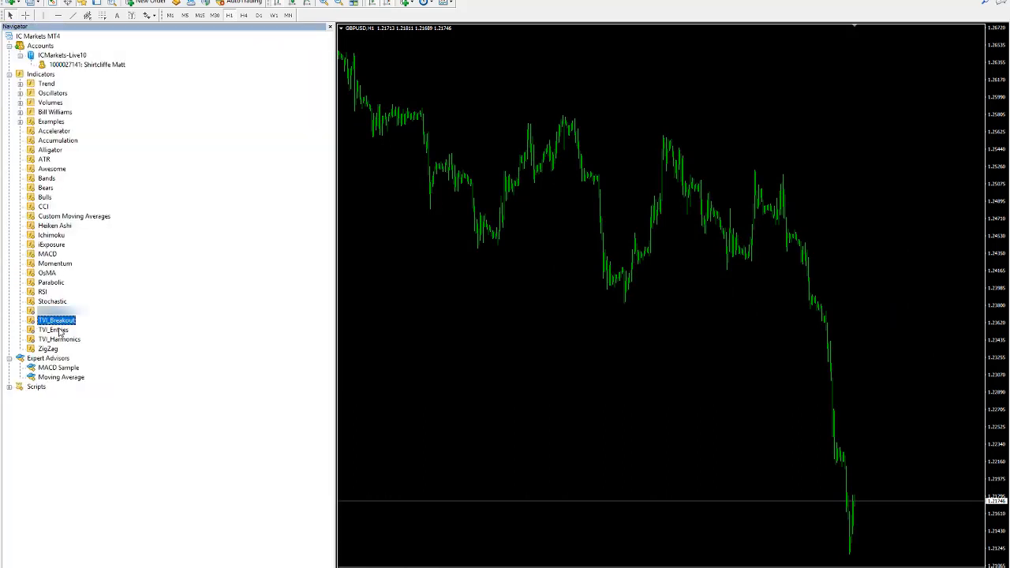
left_click(49, 349)
left_click_drag(53, 330, 601, 201)
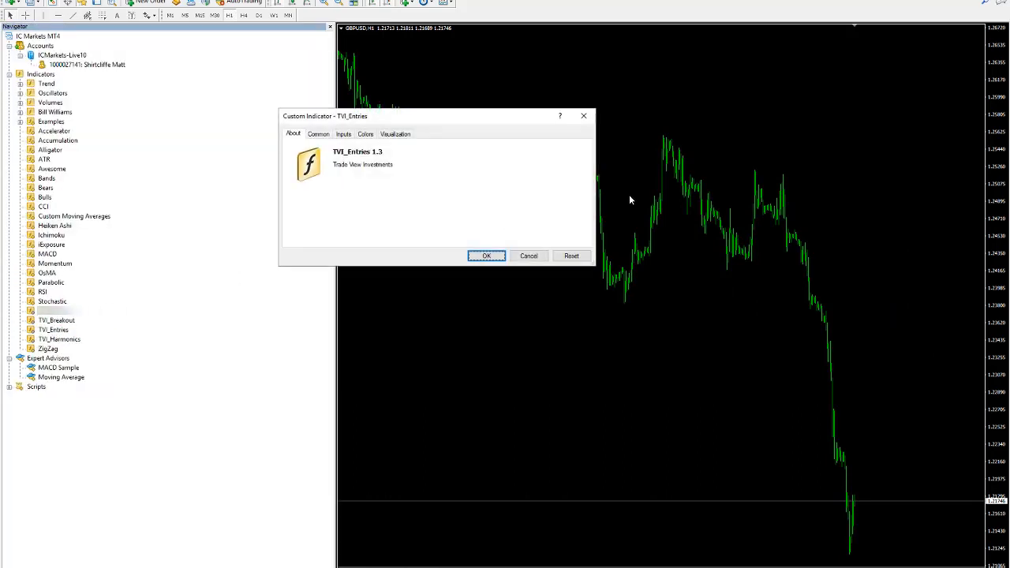
Show the TVI_Entries input settings and review the available entryTechnique options.
left_click(344, 133)
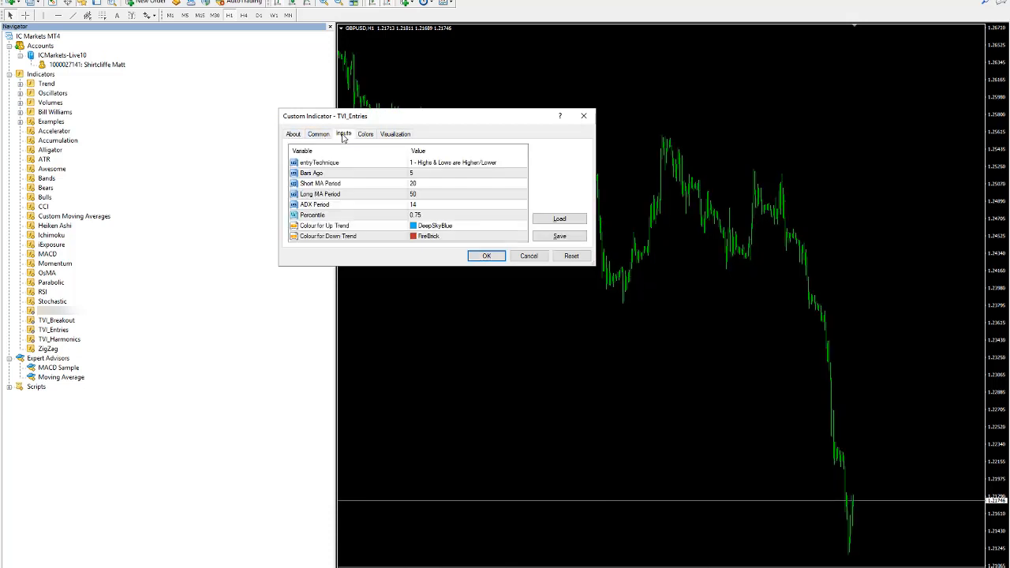
left_click_drag(381, 120, 491, 103)
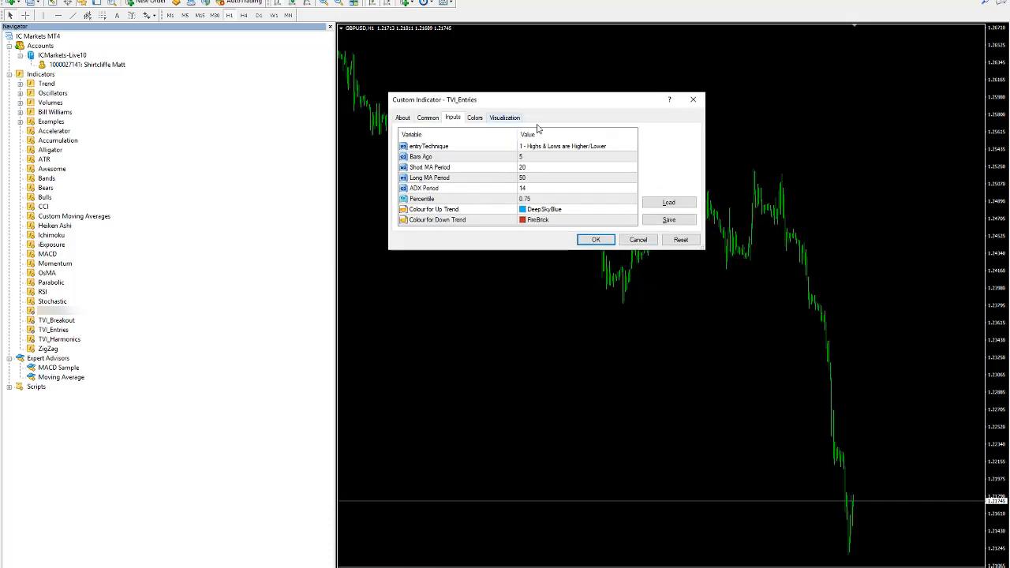
left_click(427, 148)
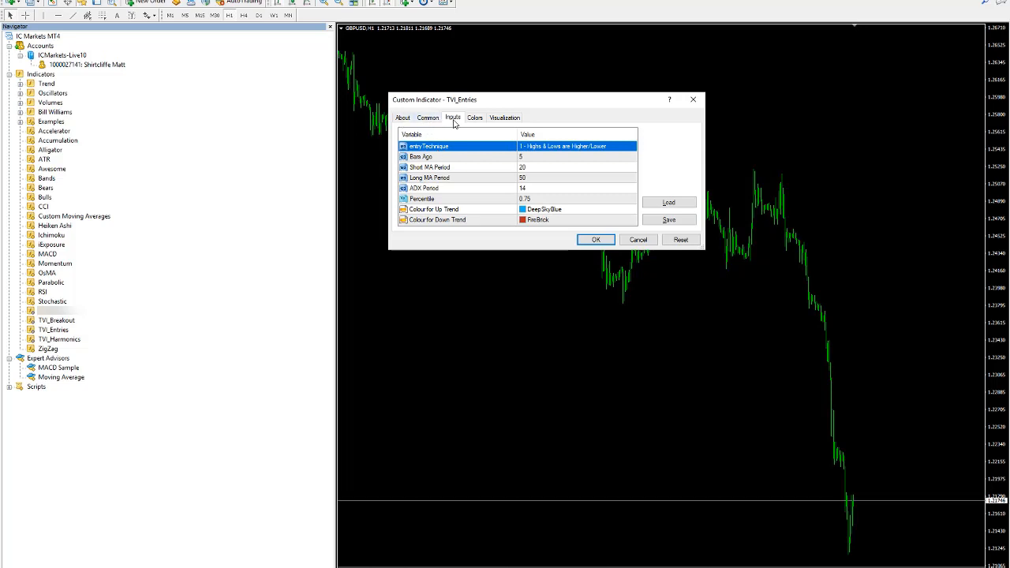
left_click(546, 148)
left_click(546, 149)
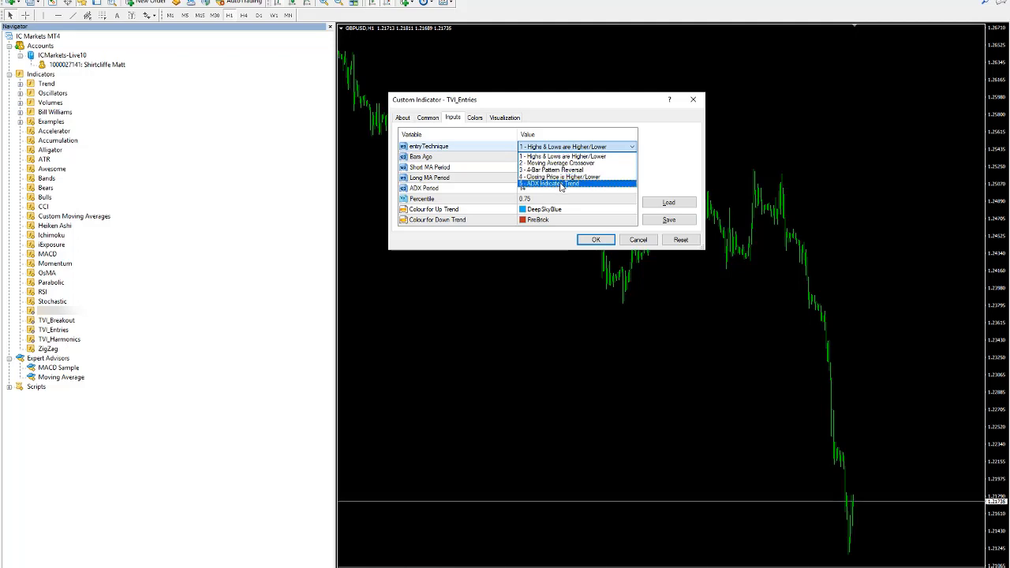
left_click(547, 148)
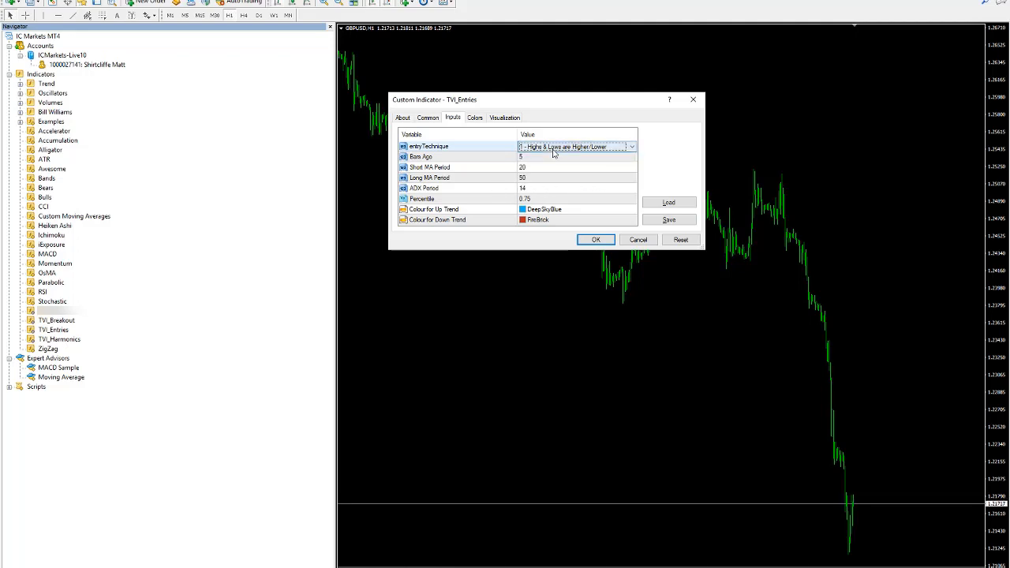
left_click(545, 149)
left_click(506, 180)
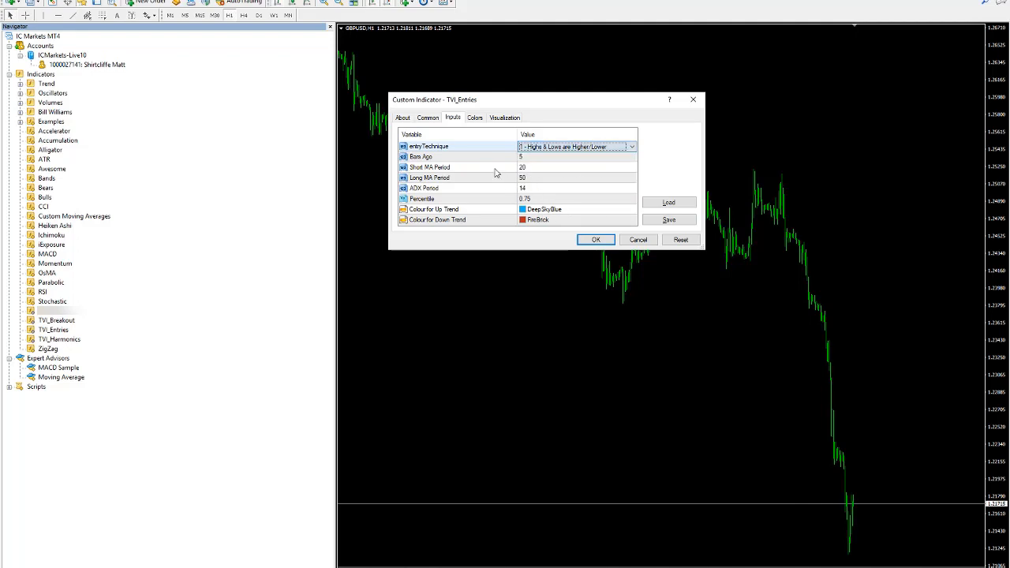
Examine the Bars Ago, Short MA Period, Long MA Period and ADX Period inputs alongside the entry techniques they belong to.
left_click(542, 168)
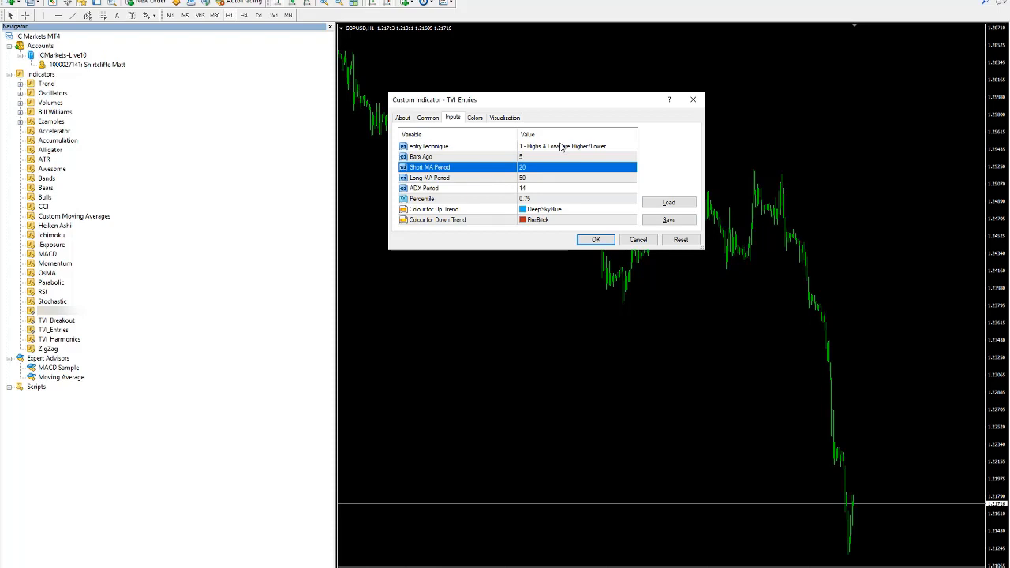
left_click(470, 157)
left_click(550, 149)
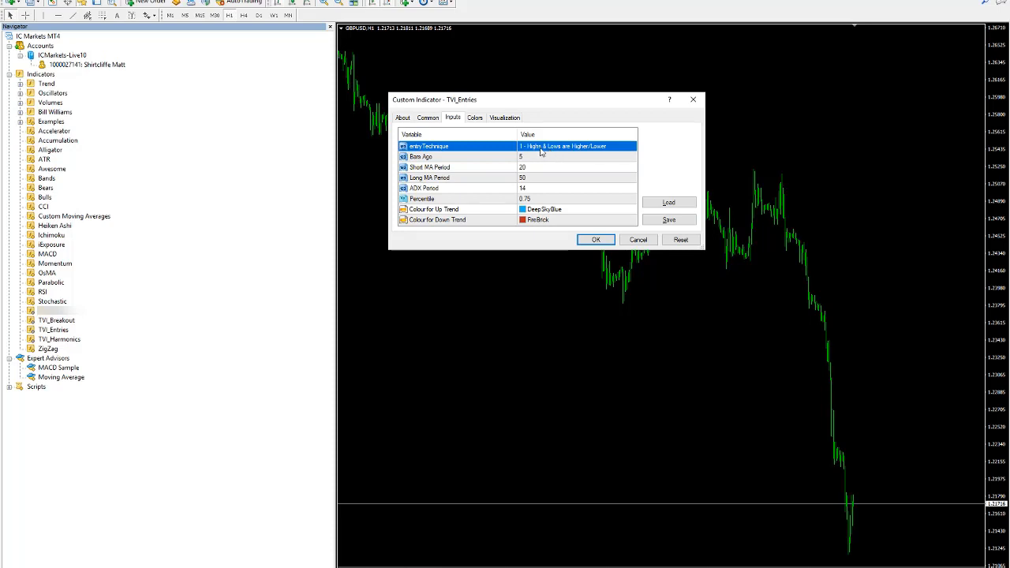
left_click(464, 179)
left_click(452, 171)
left_click(542, 153)
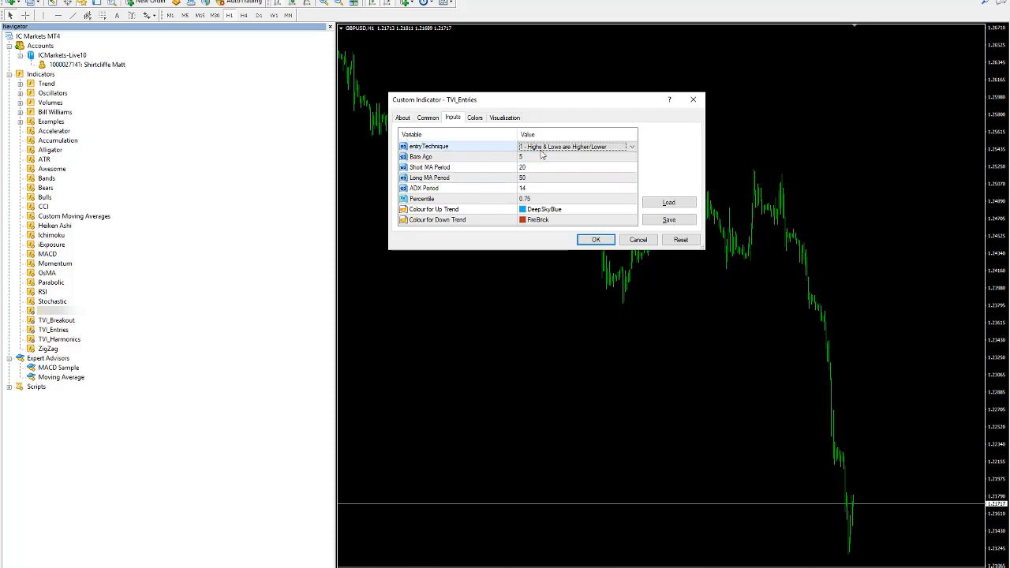
left_click(542, 150)
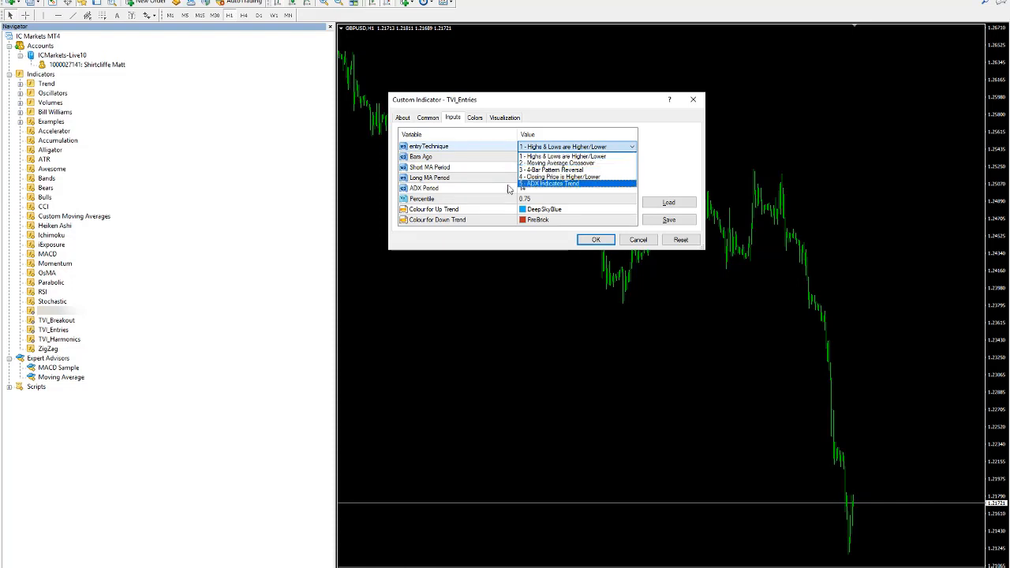
left_click(487, 186)
left_click(523, 191)
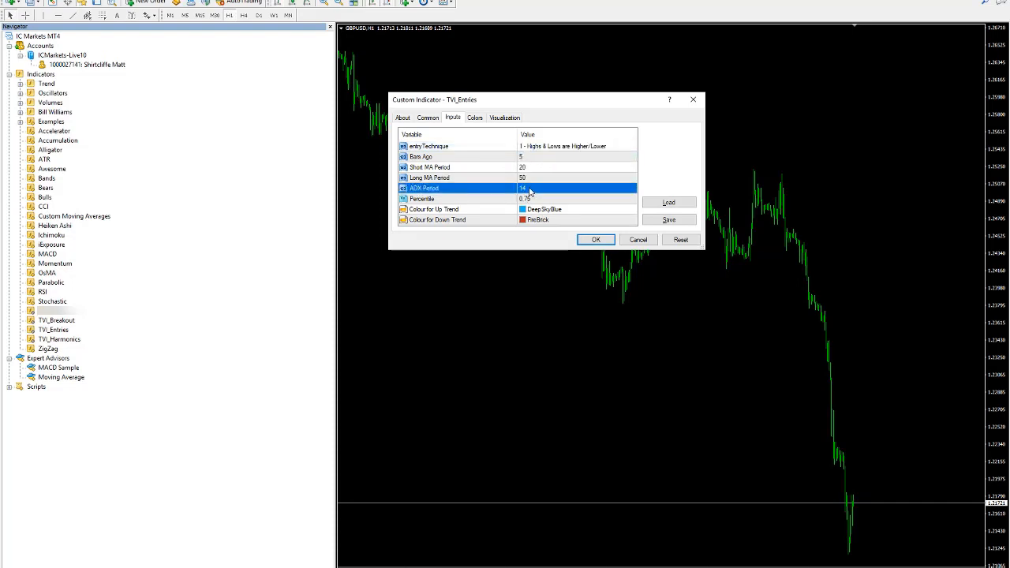
Apply TVI_Entries with the entry technique 1 - Highs & Lows are Higher/Lower and hide the Navigator.
left_click(564, 150)
left_click(565, 148)
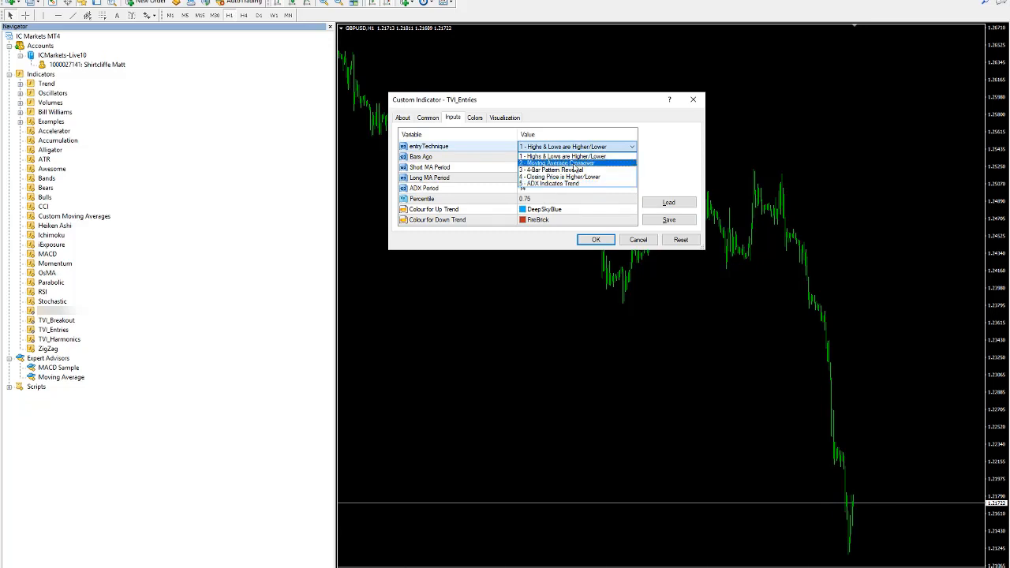
left_click(575, 157)
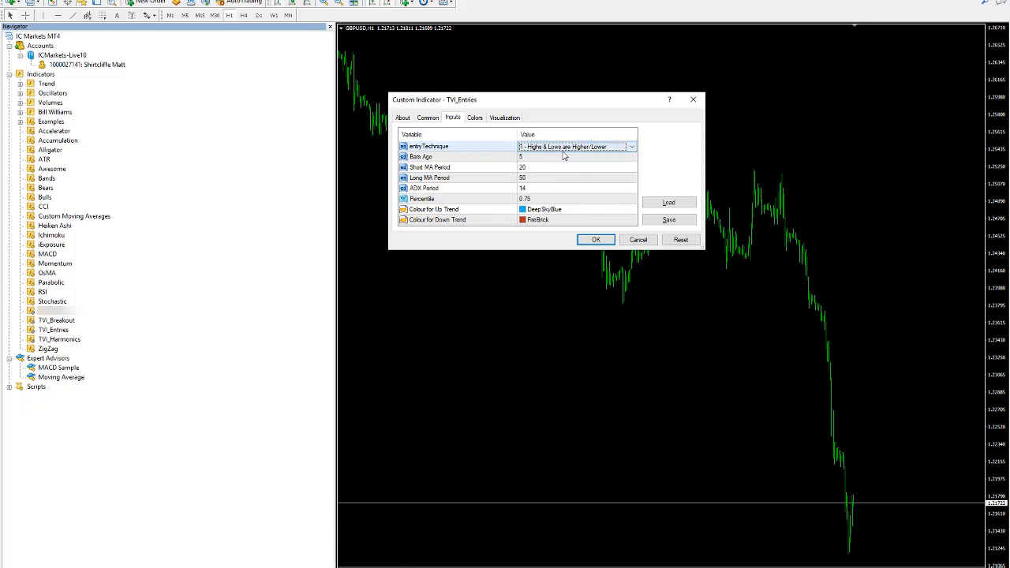
left_click(597, 240)
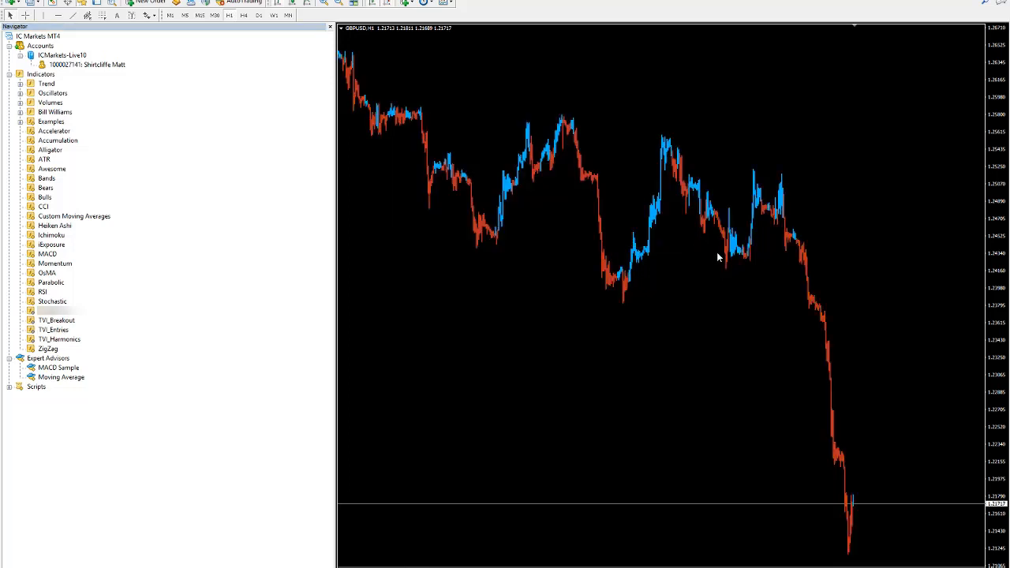
left_click(330, 28)
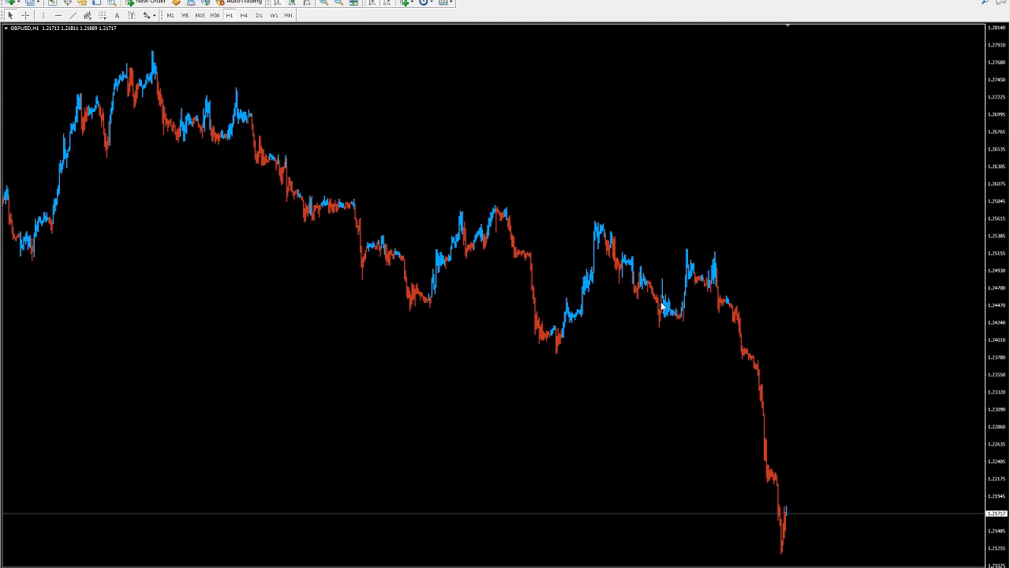
Change the entryTechnique of TVI_Entries on the GBPUSD chart to 4 - Closing Price is Higher/Lower and close the indicator list.
right_click(381, 199)
left_click(318, 194)
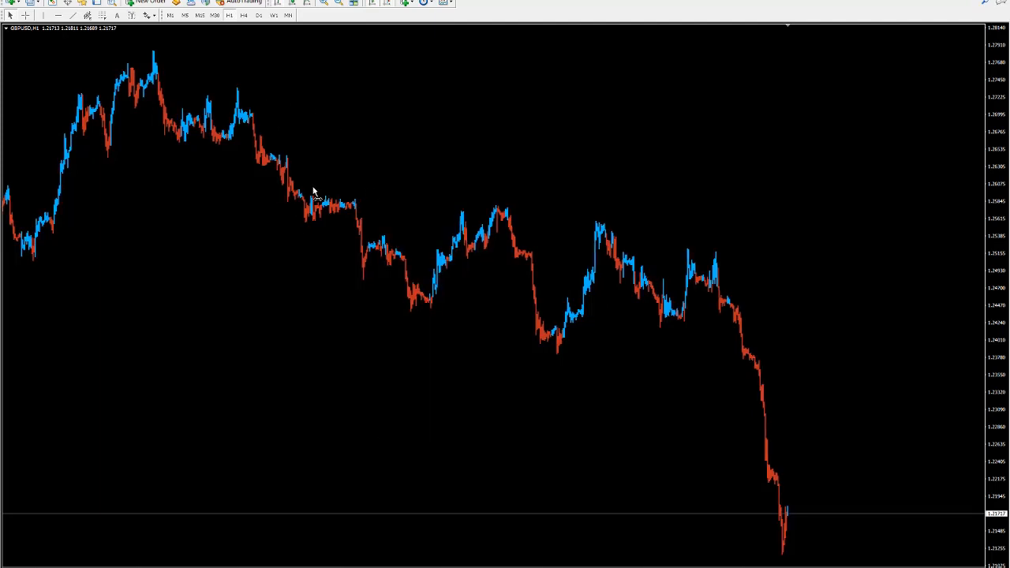
right_click(318, 178)
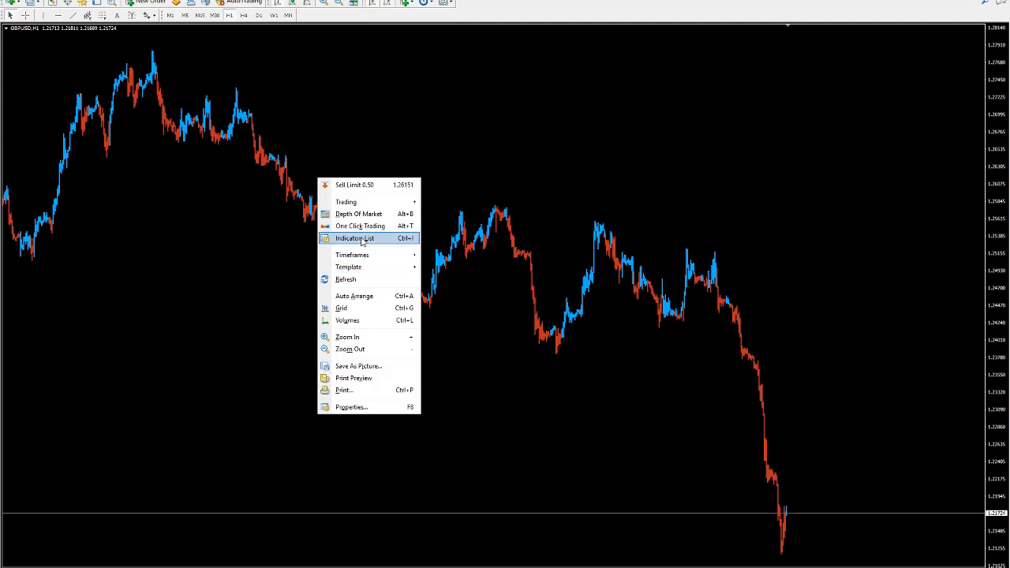
left_click(355, 238)
double_click(59, 29)
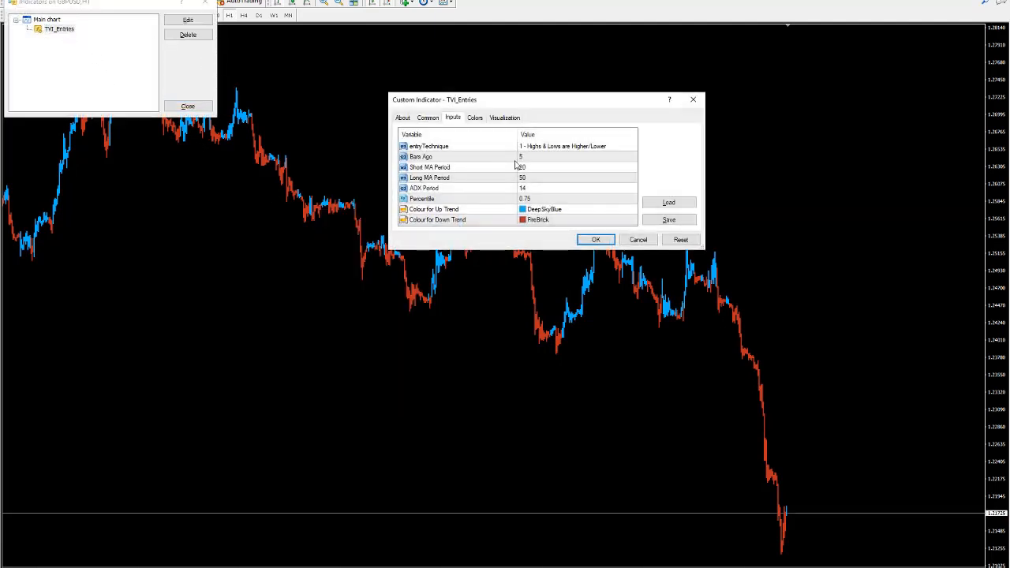
left_click(533, 149)
left_click(537, 147)
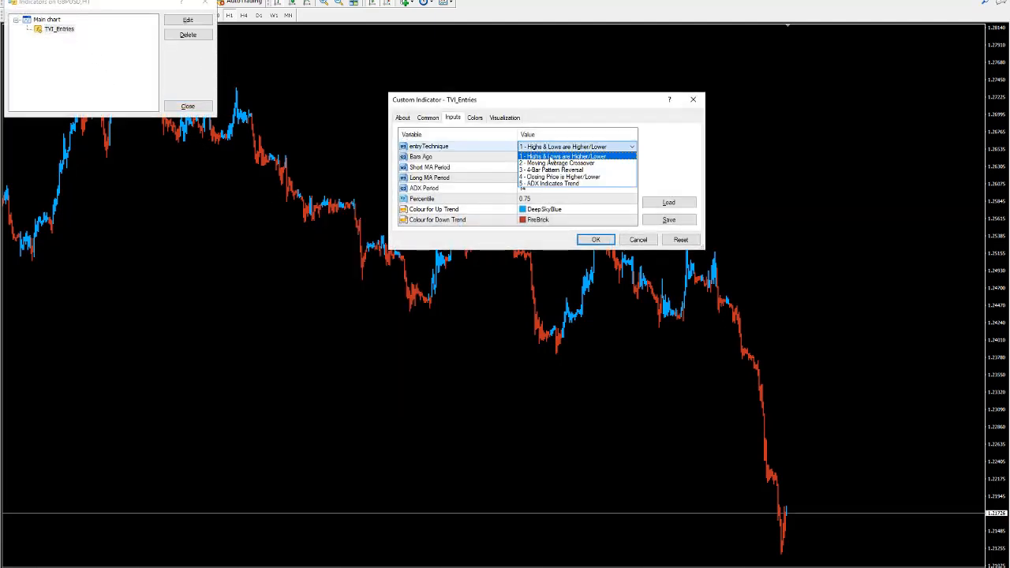
left_click(564, 177)
left_click(592, 191)
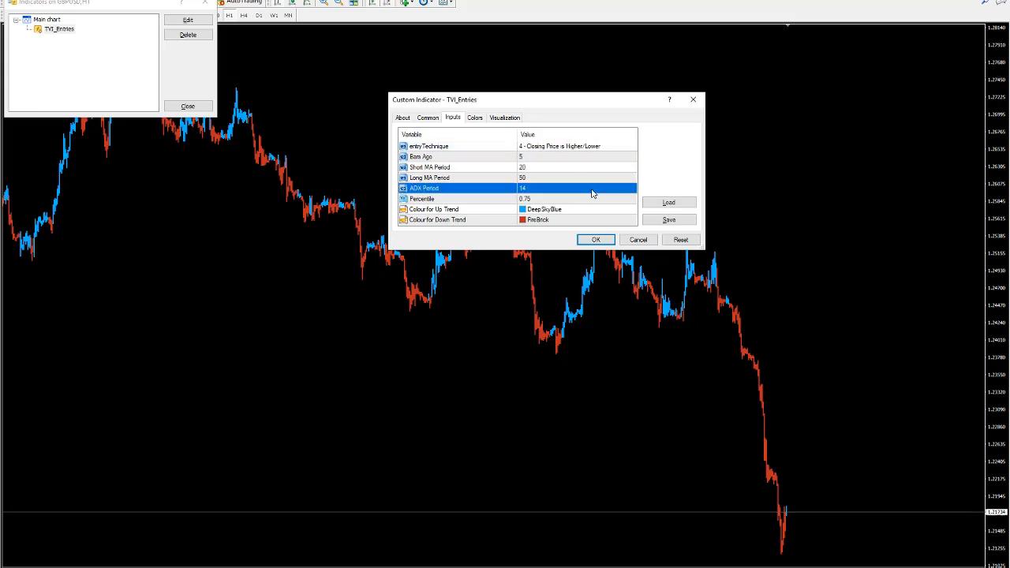
left_click(596, 240)
left_click(188, 106)
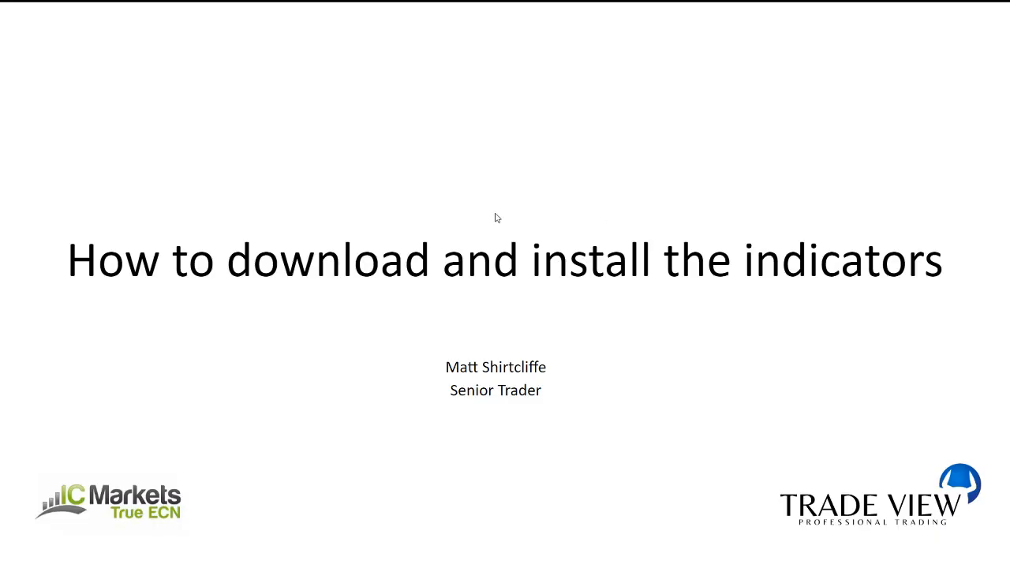
left_click(495, 218)
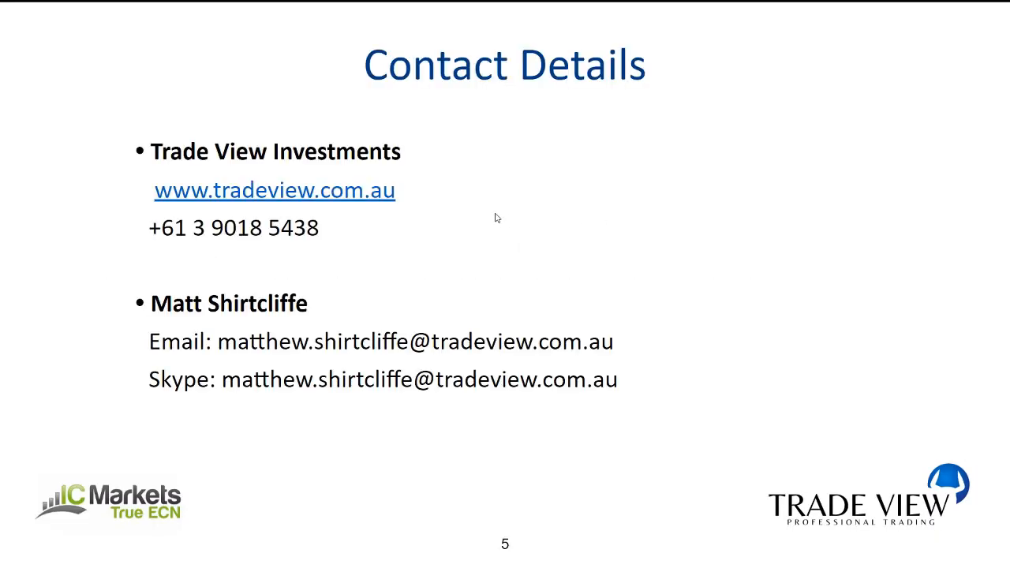